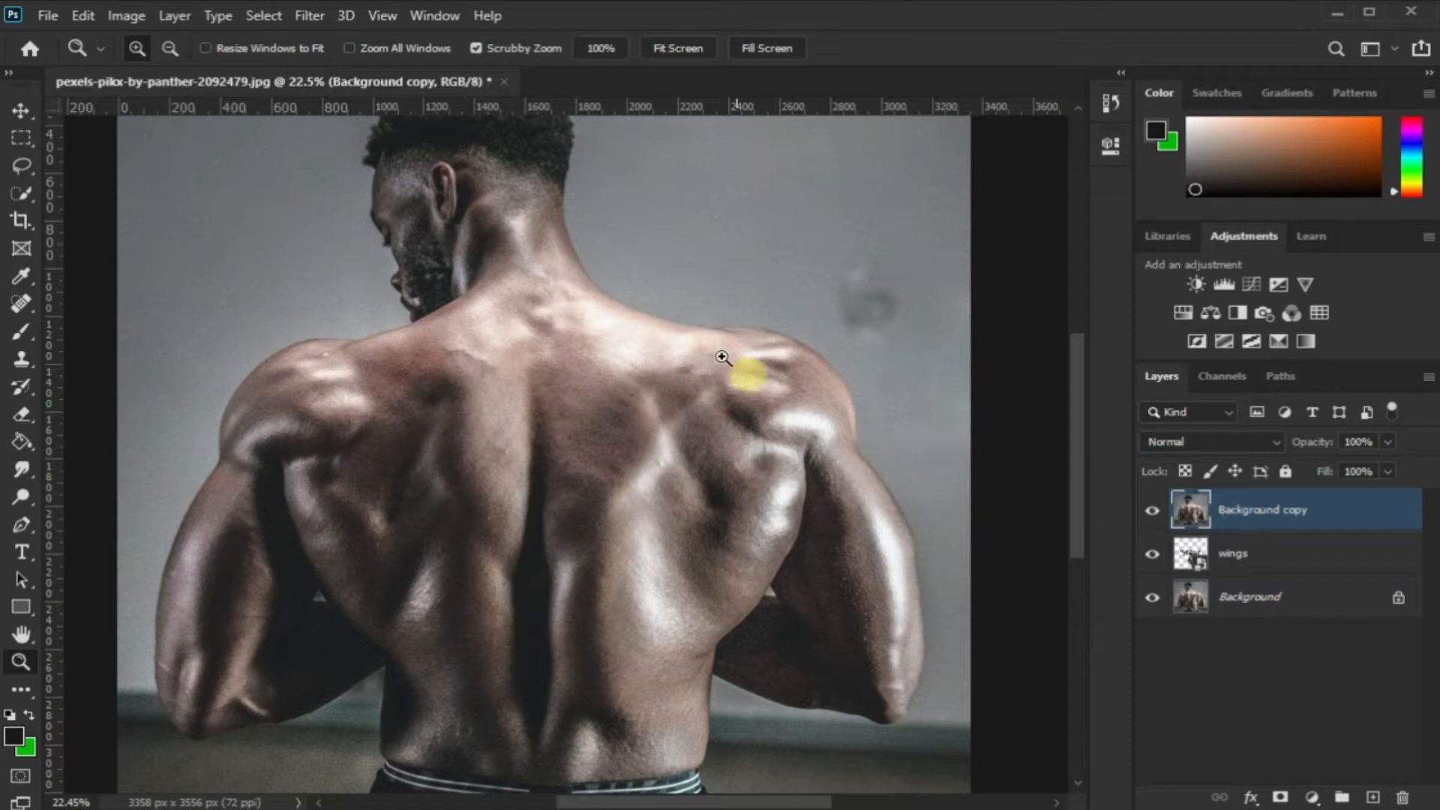
Desaturate the Background copy layer
click(147, 9)
mouse_move(195, 69)
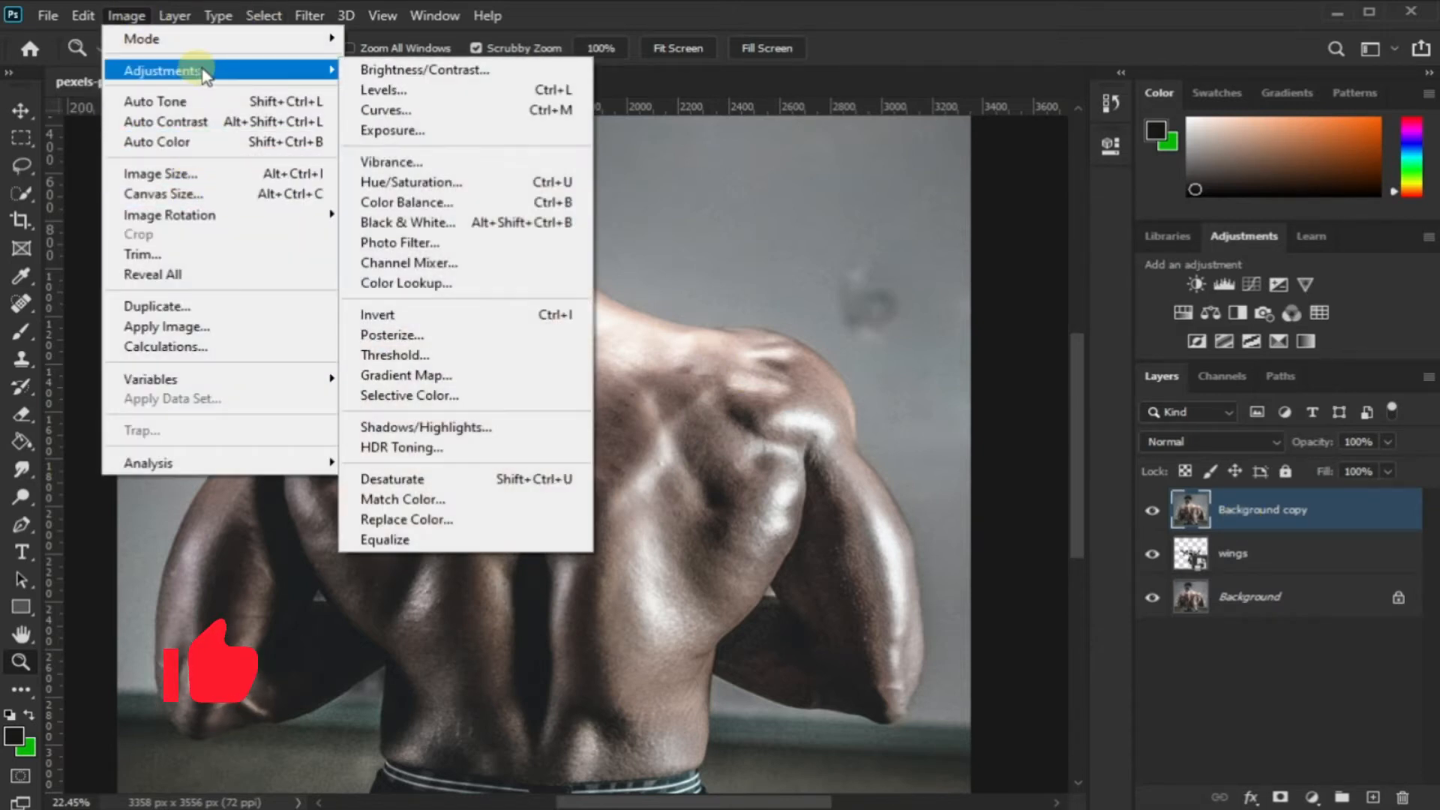
click(505, 479)
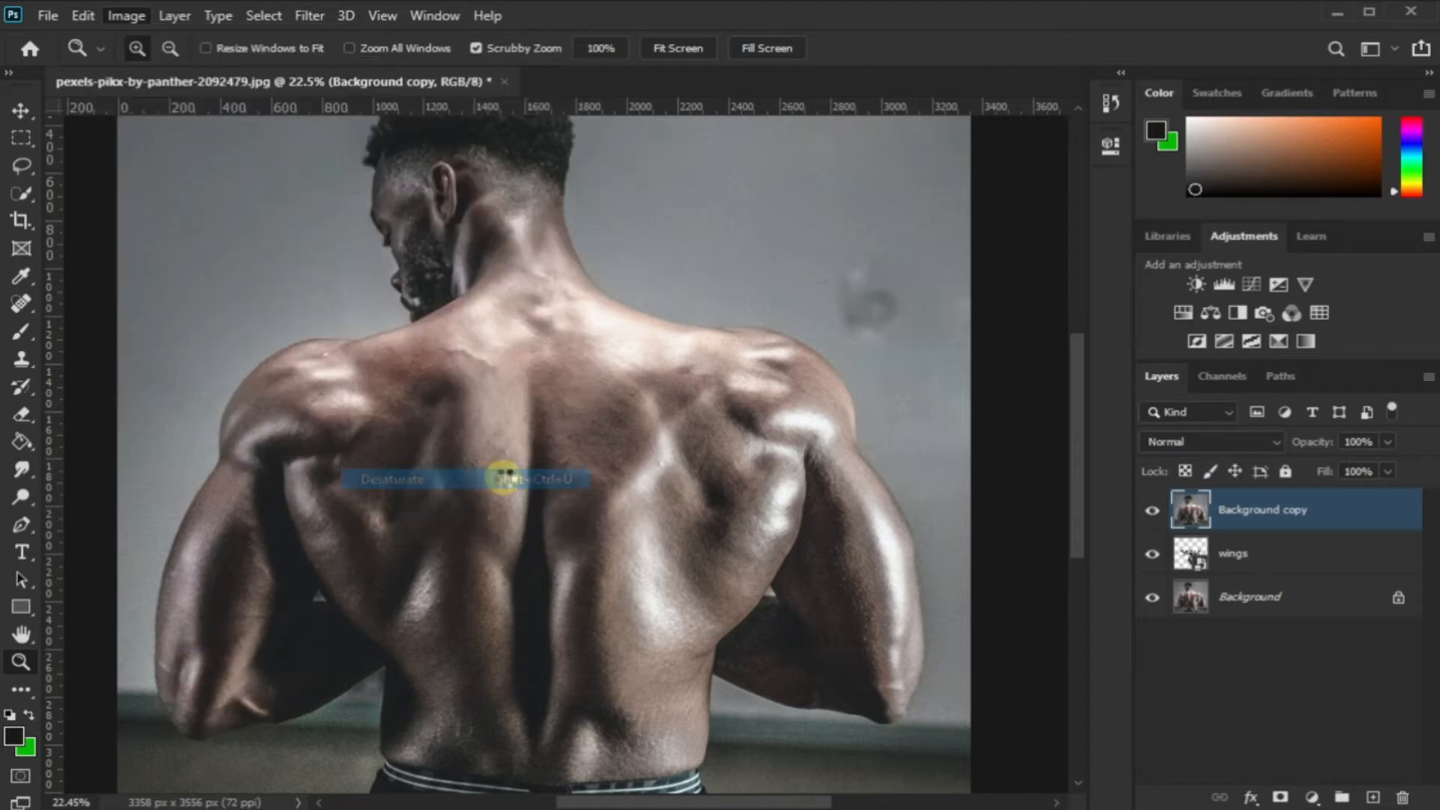
Apply a High Pass filter with a 7.0-pixel radius to the desaturated Background copy layer
click(309, 16)
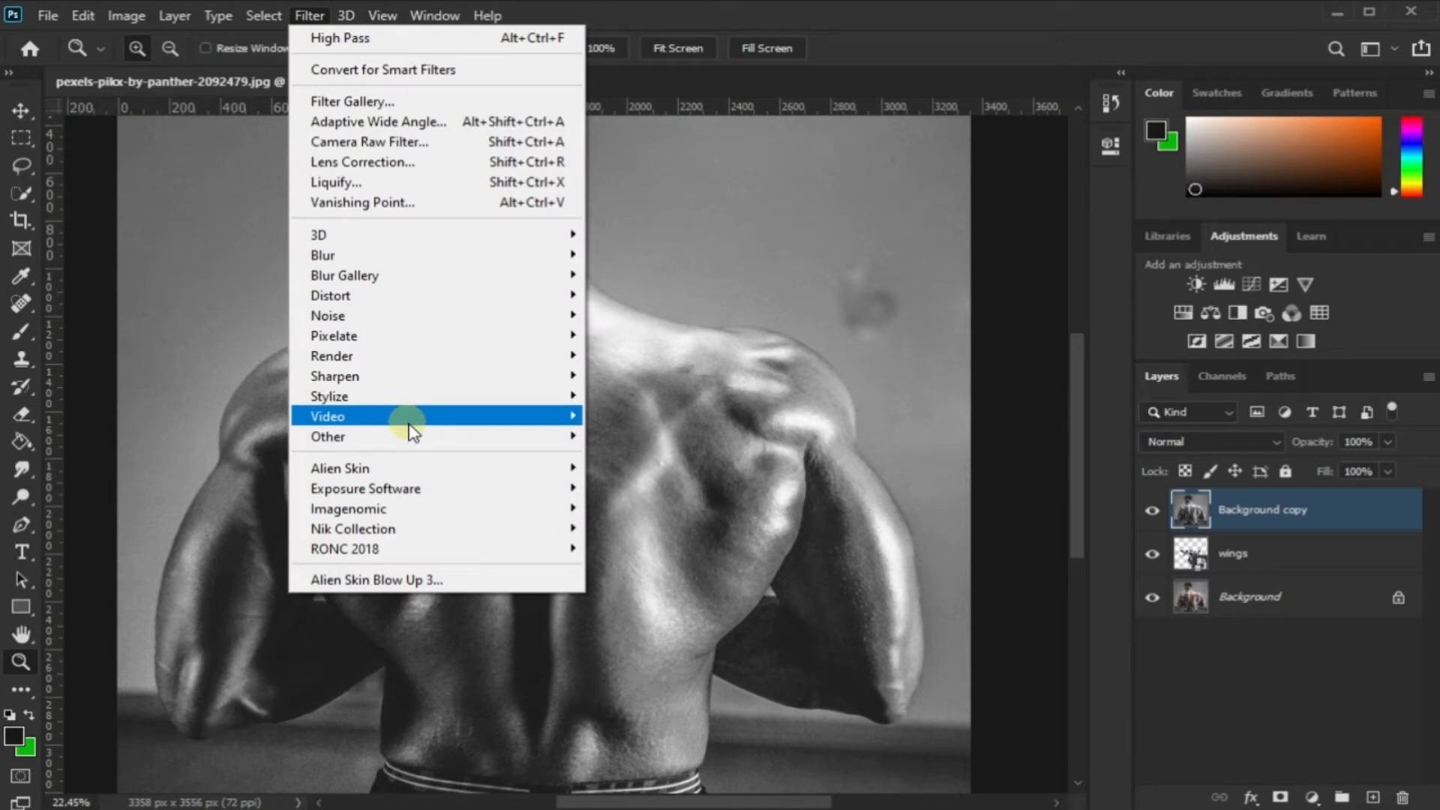
mouse_move(420, 437)
click(631, 456)
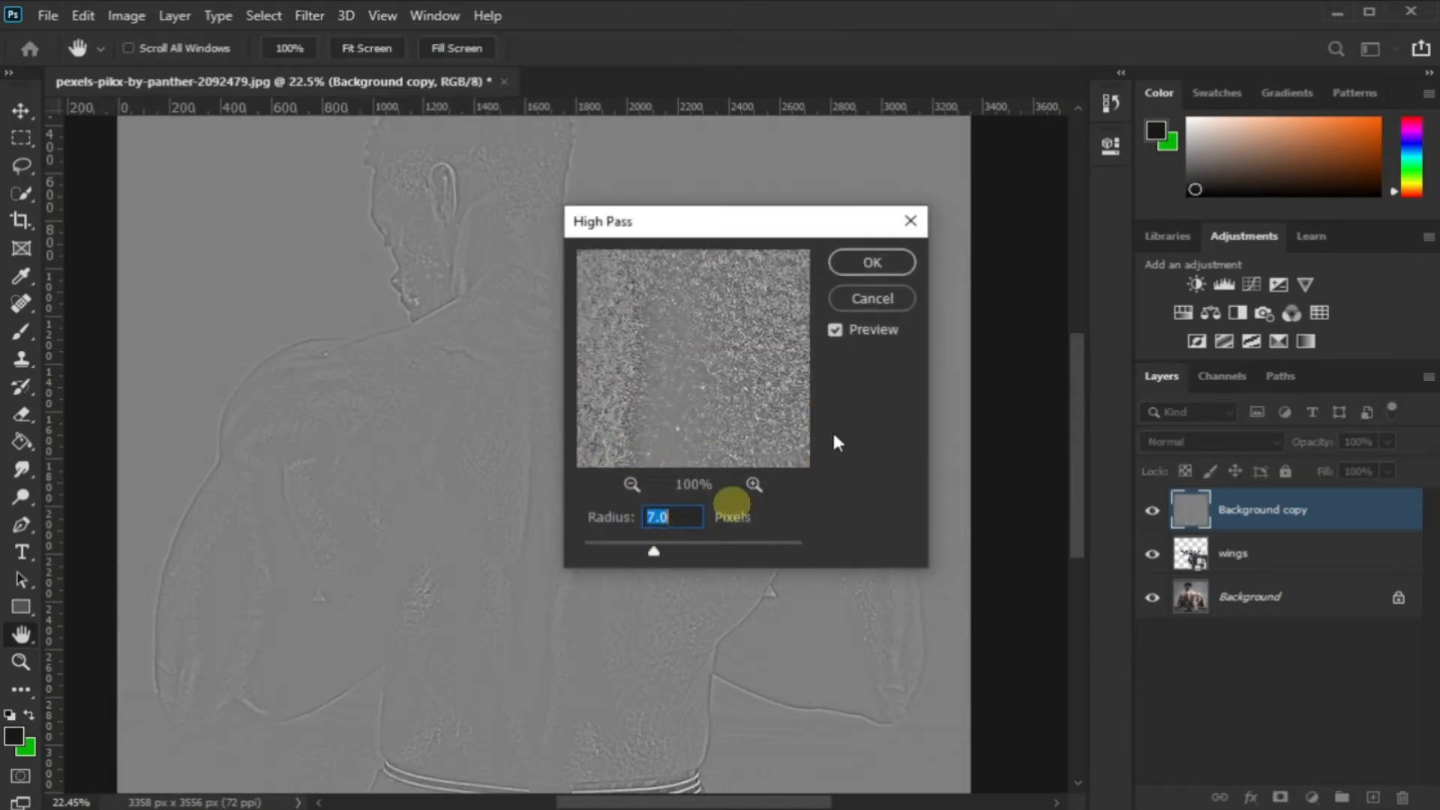
click(871, 262)
key(z)
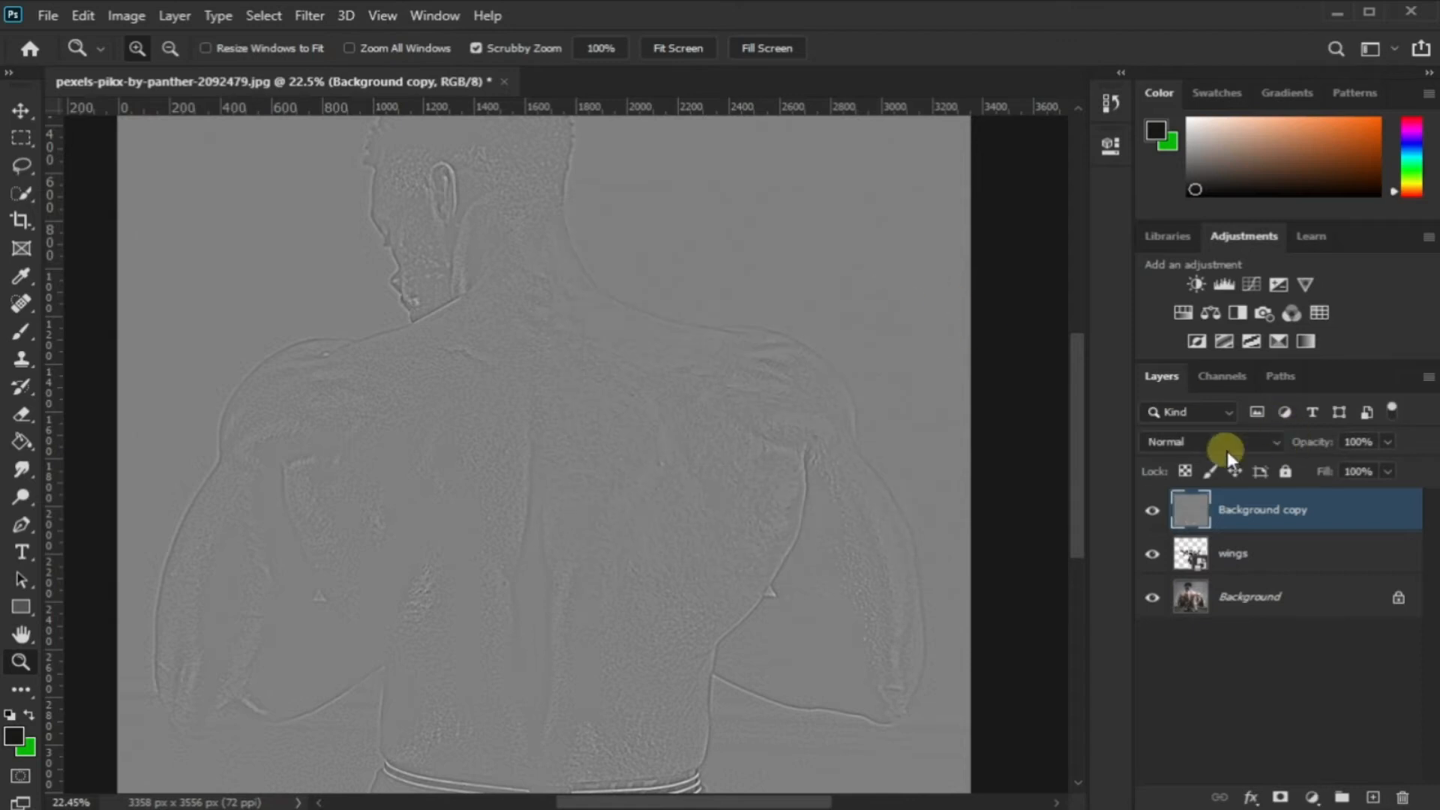
Clip the Background copy layer to the wings layer and set its blend mode to Linear Light
right_click(1234, 518)
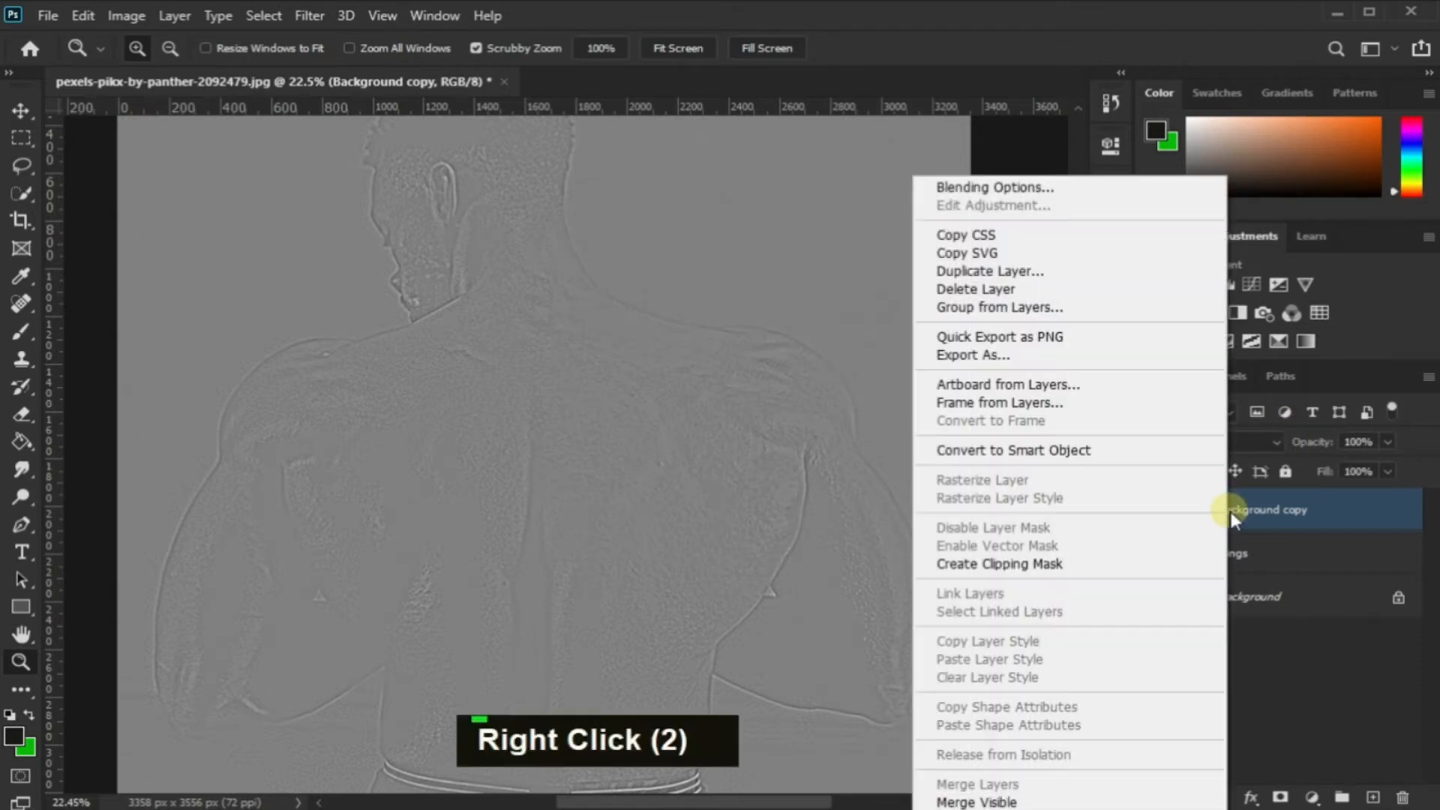
click(1148, 564)
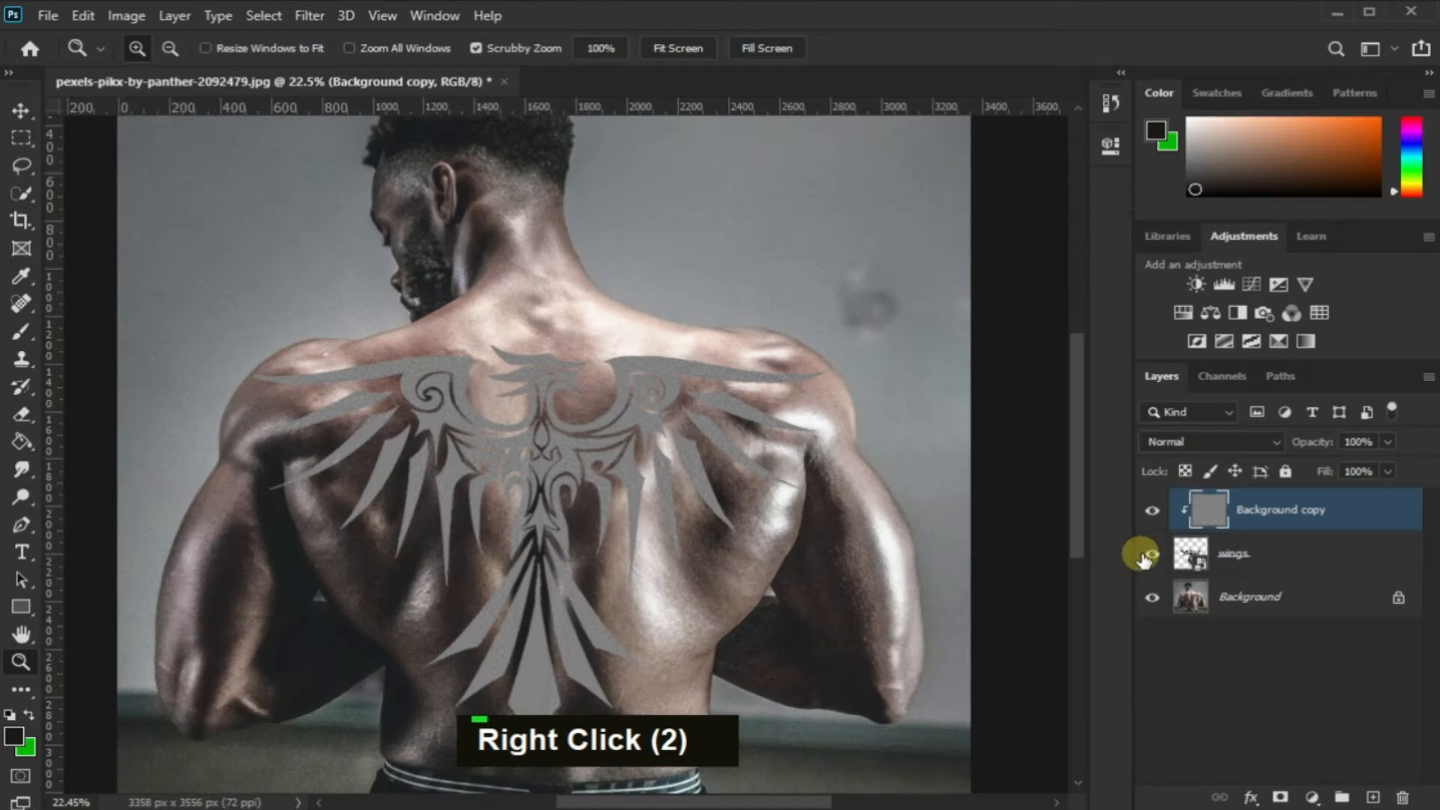
click(1227, 439)
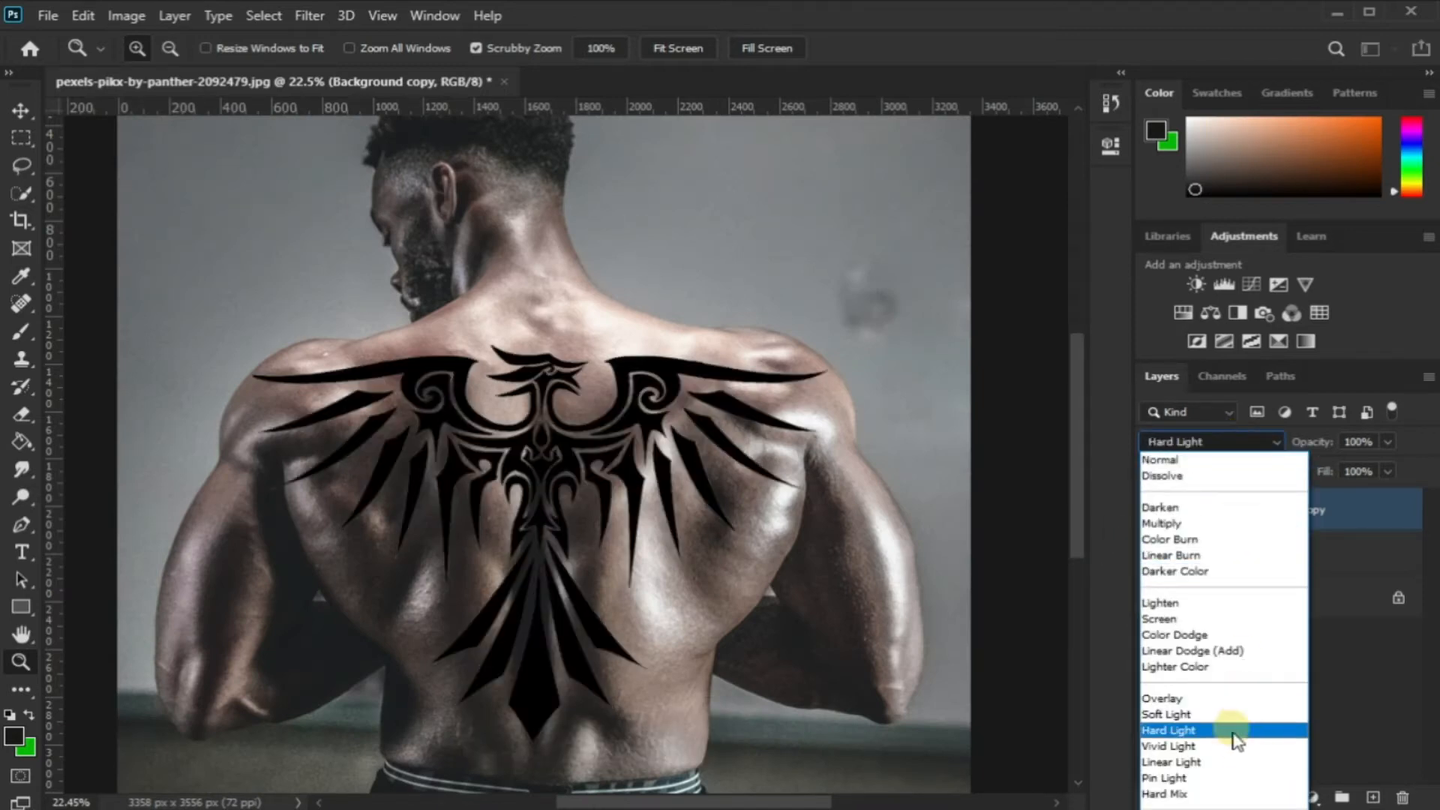
click(1230, 762)
Open the wings layer in the Liquify filter
drag(692, 440, 669, 411)
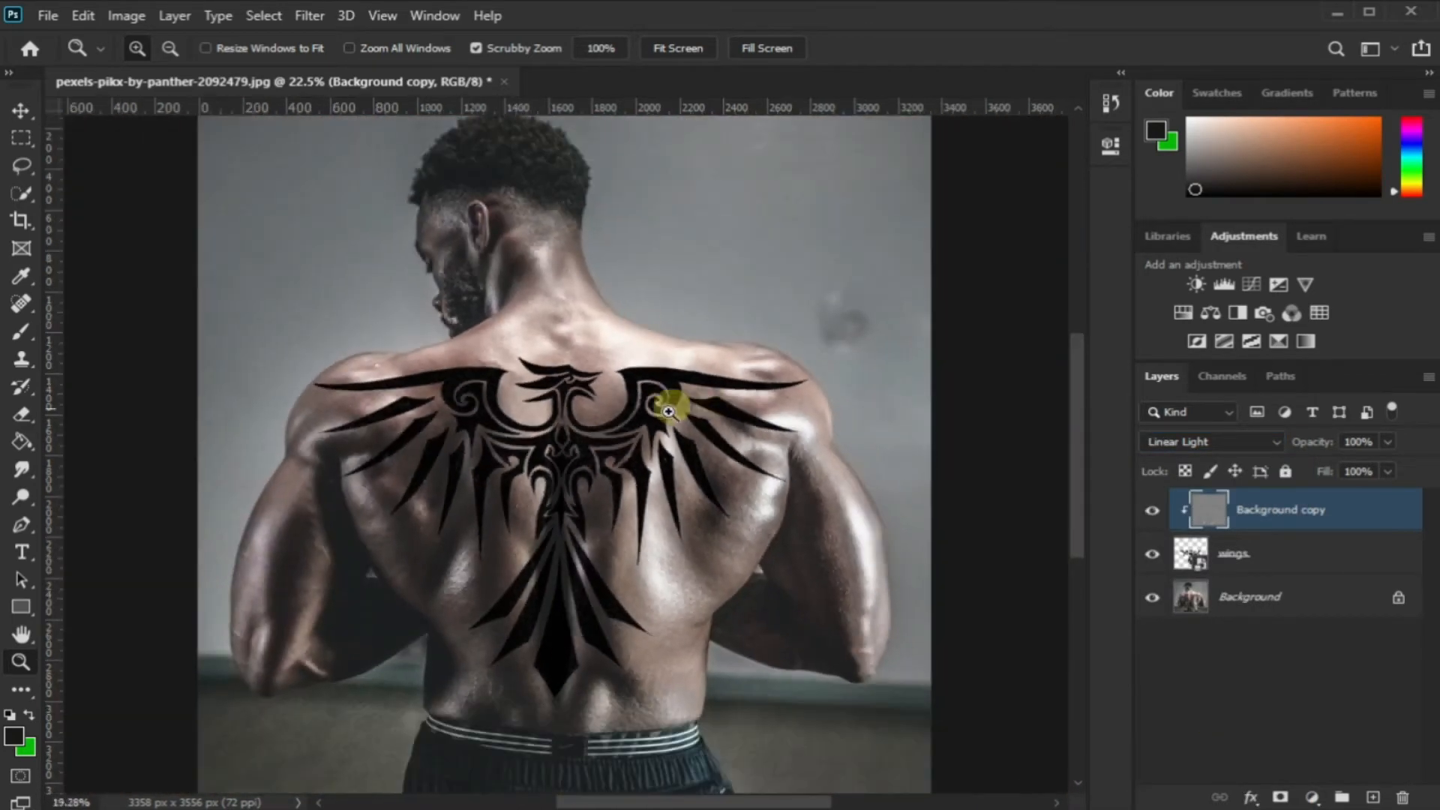
drag(593, 519, 623, 477)
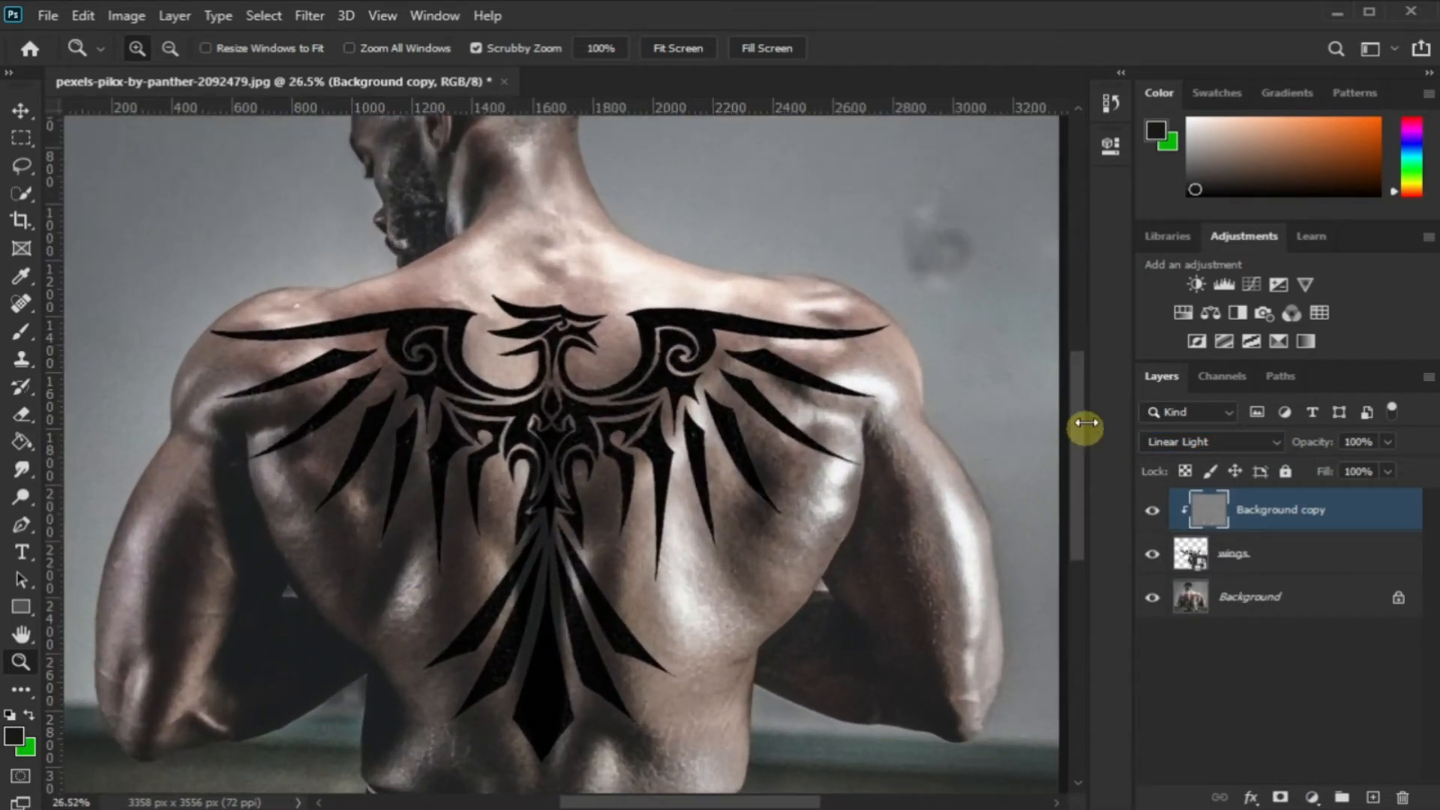
scroll(1080, 420, down, 3)
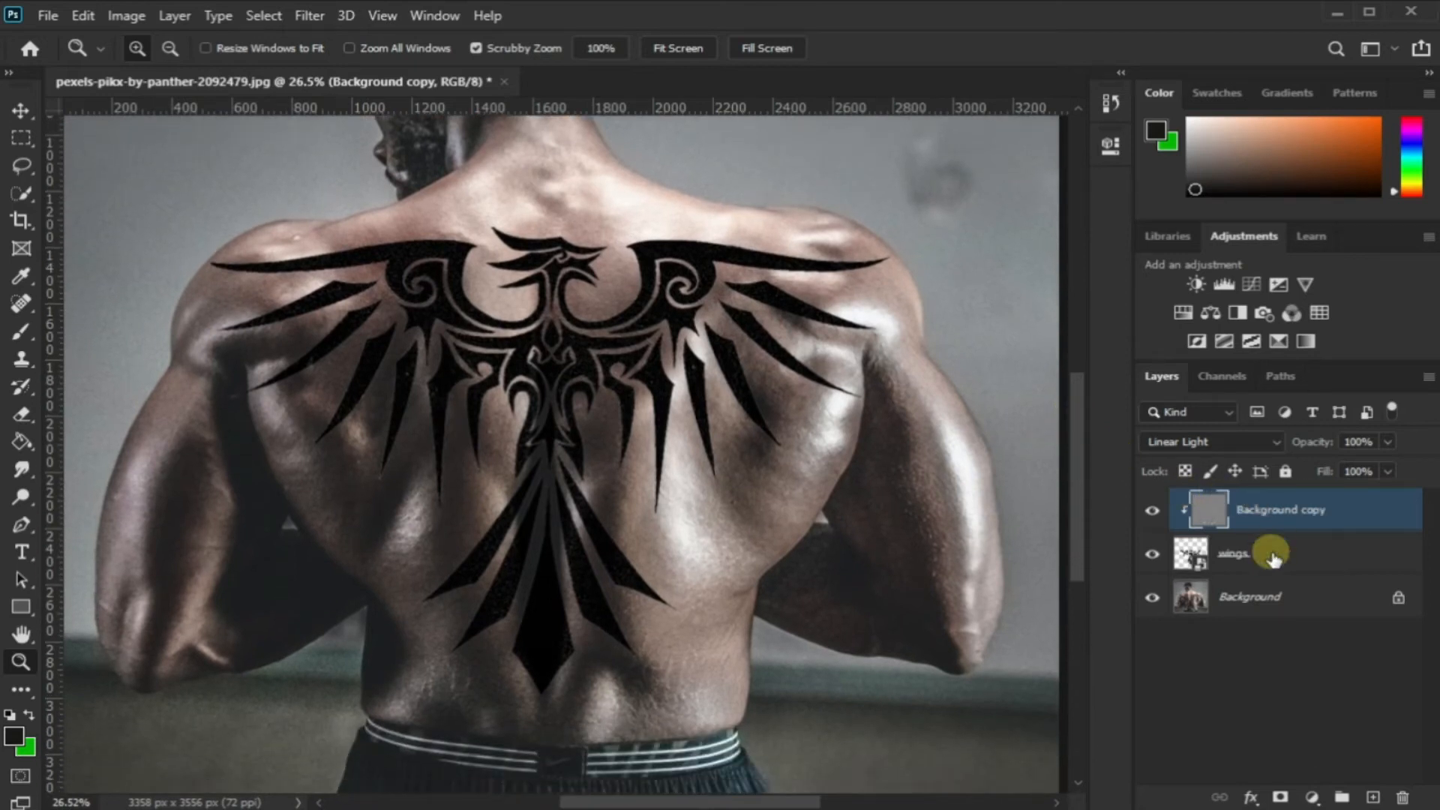
click(1272, 556)
click(308, 16)
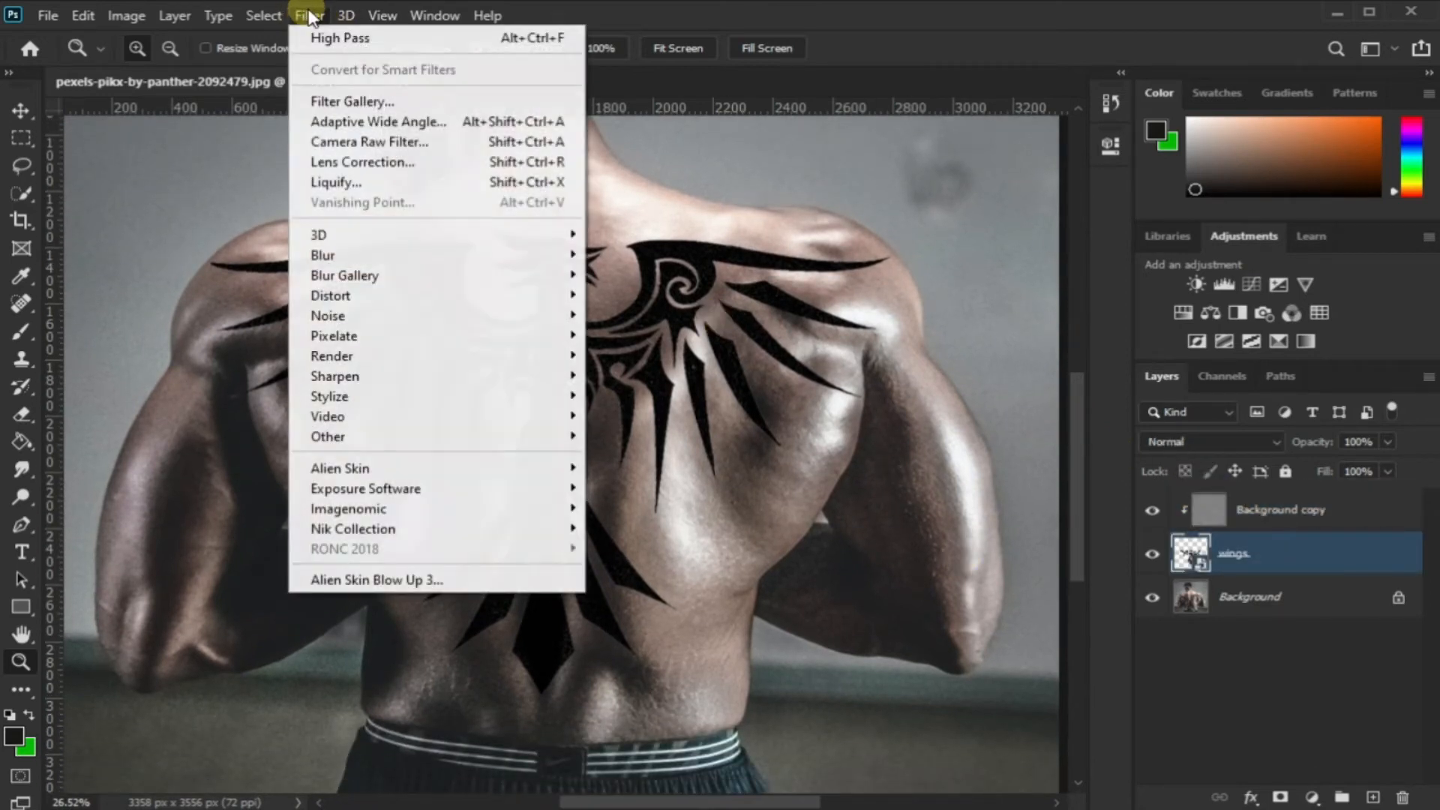
click(405, 181)
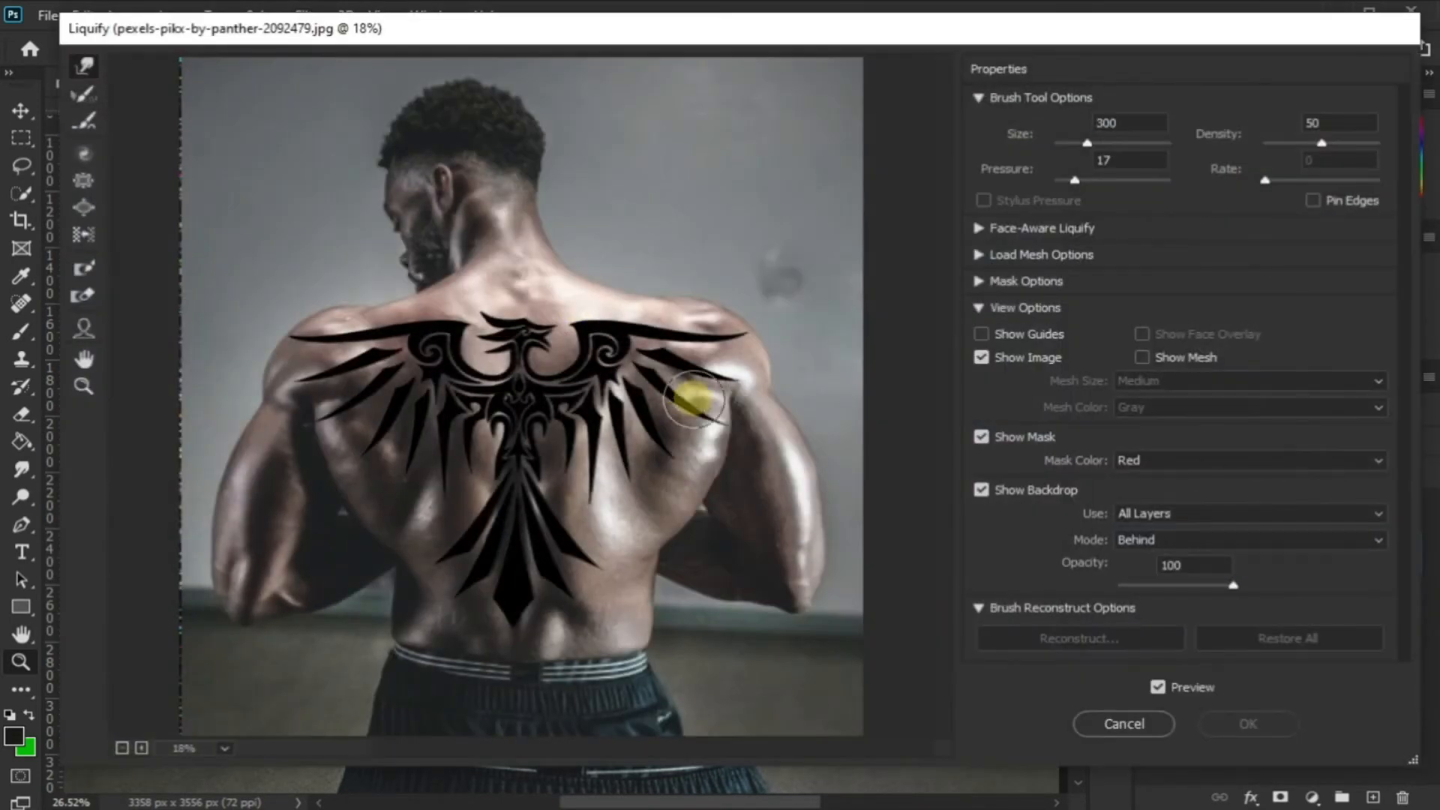
Set the Liquify backdrop to use the Background layer in Behind mode at 100 opacity
ctrl+click(537, 419)
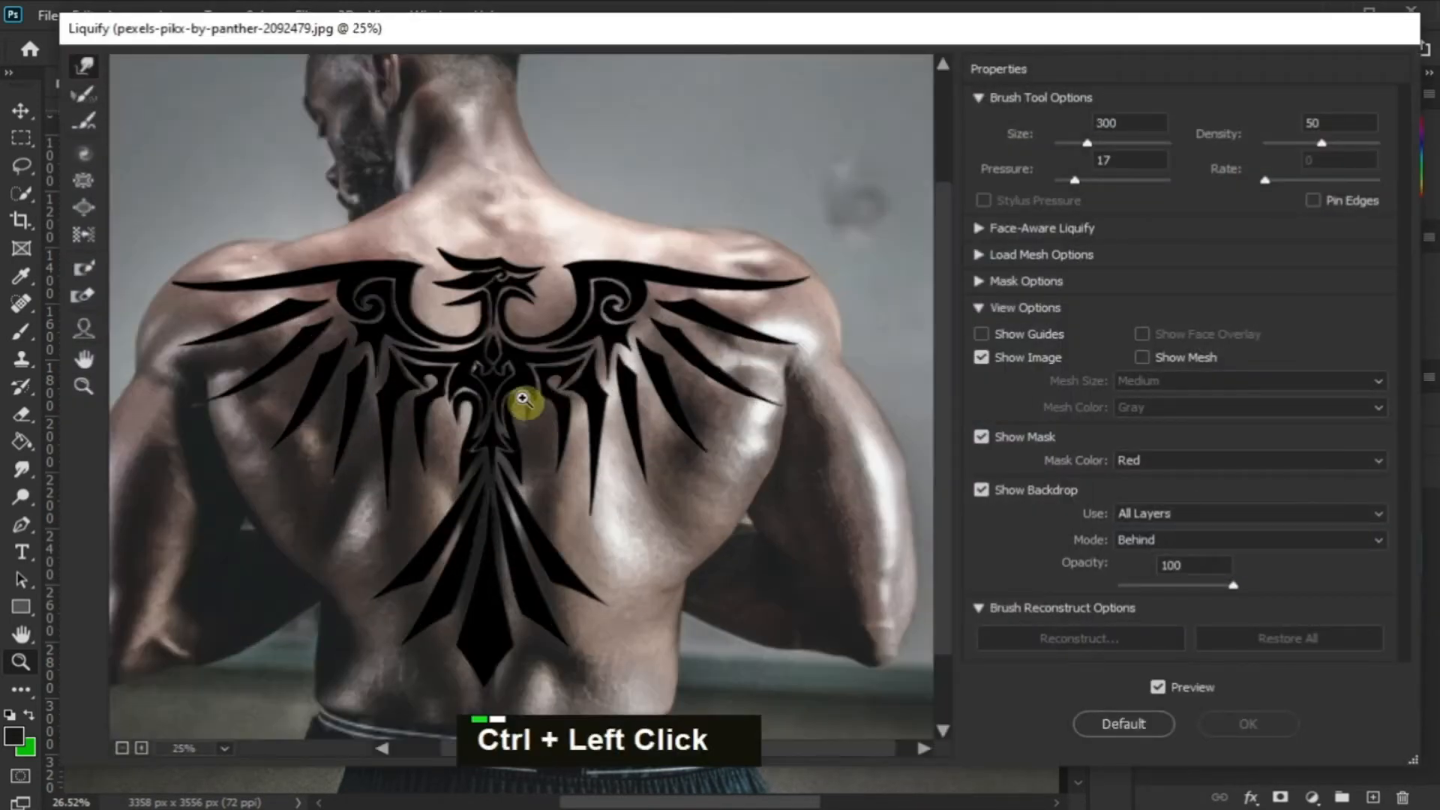
ctrl+click(480, 390)
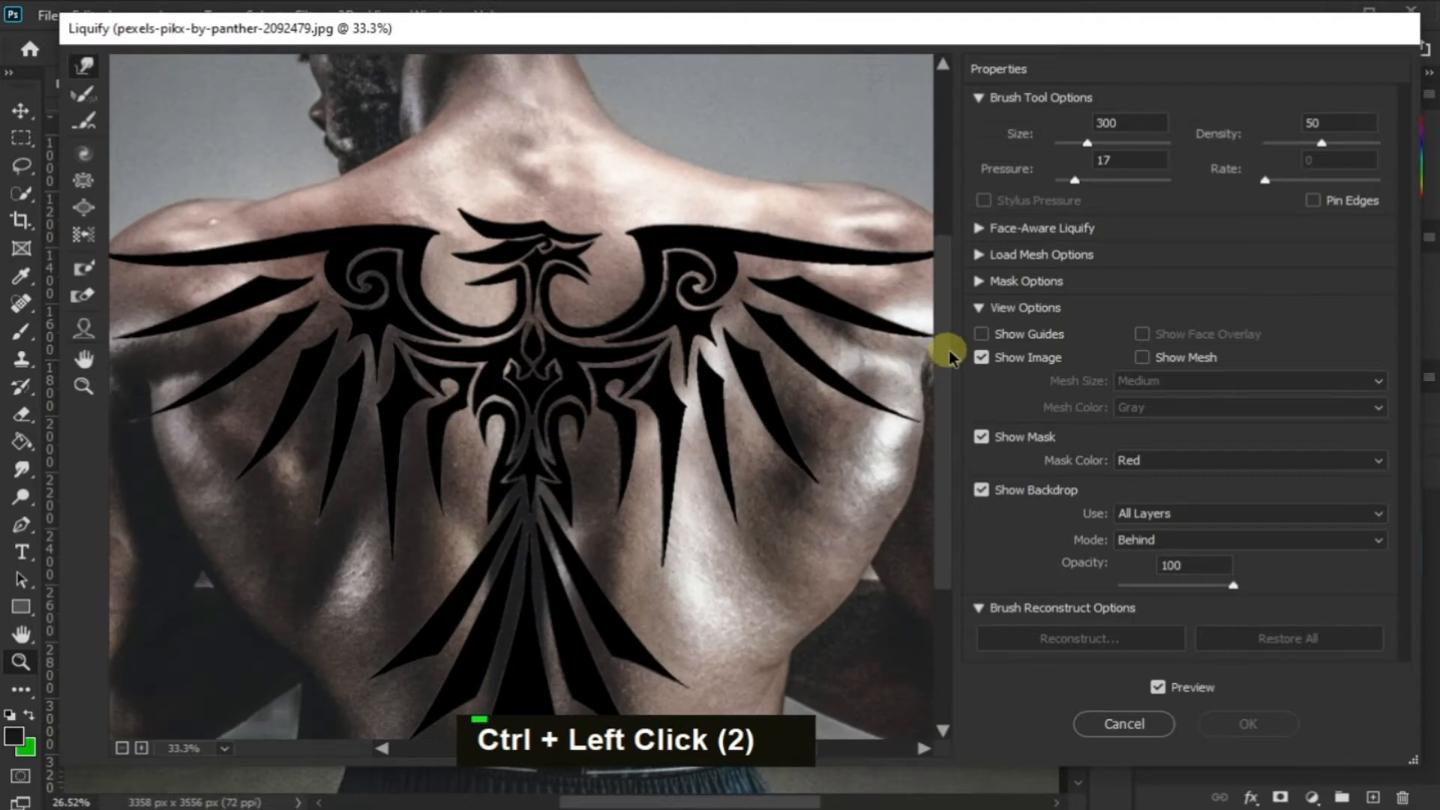
drag(950, 350, 945, 373)
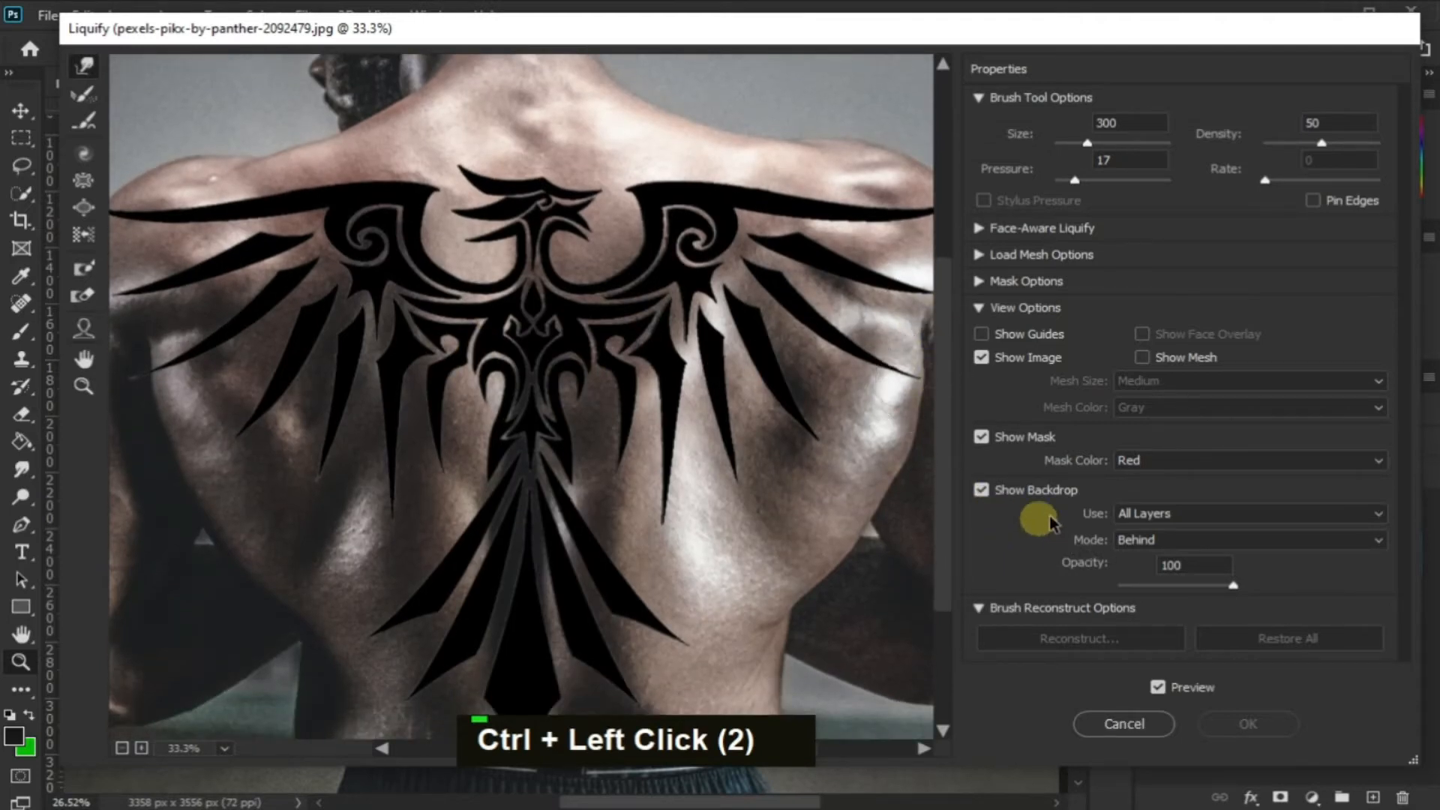
click(992, 498)
click(983, 493)
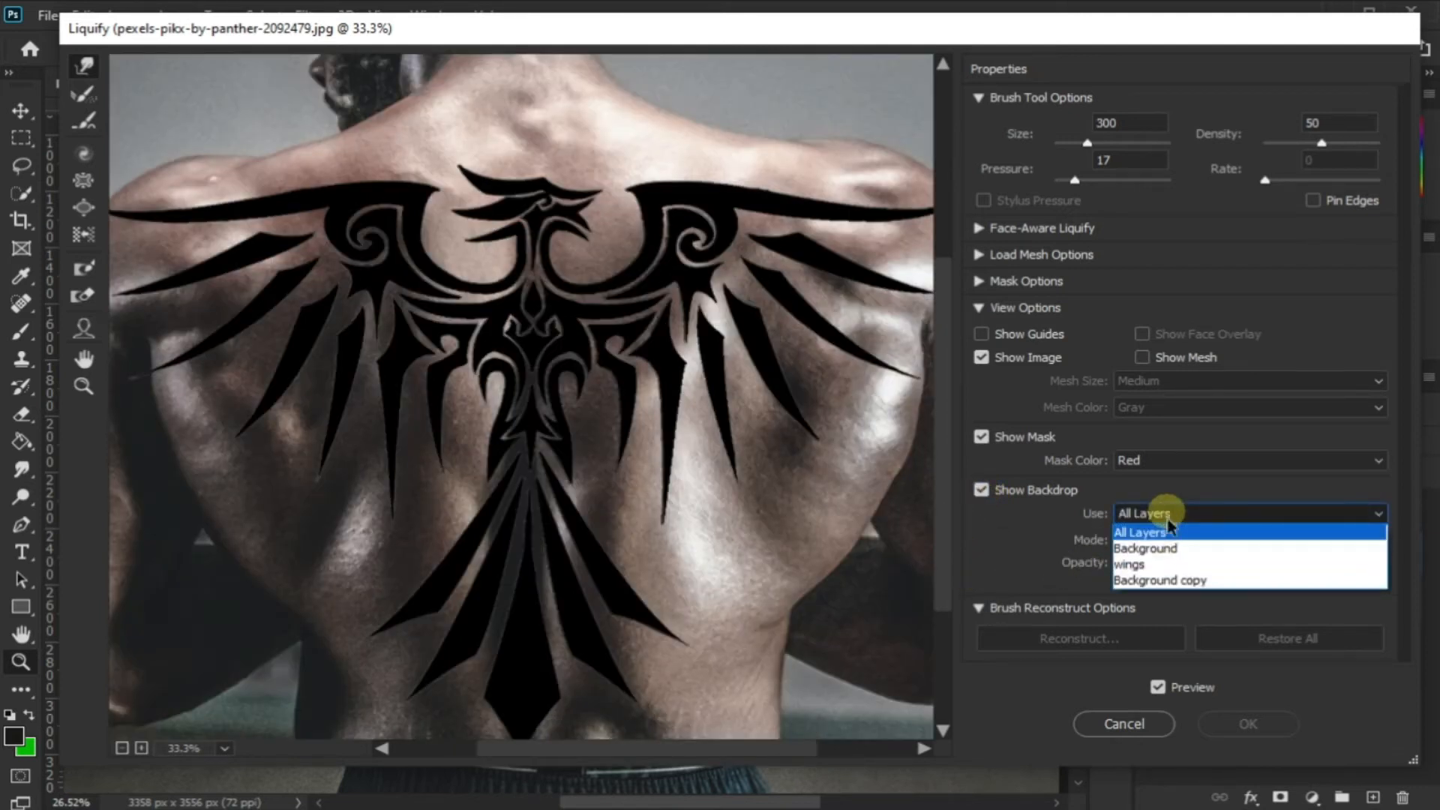
click(1140, 546)
click(1179, 541)
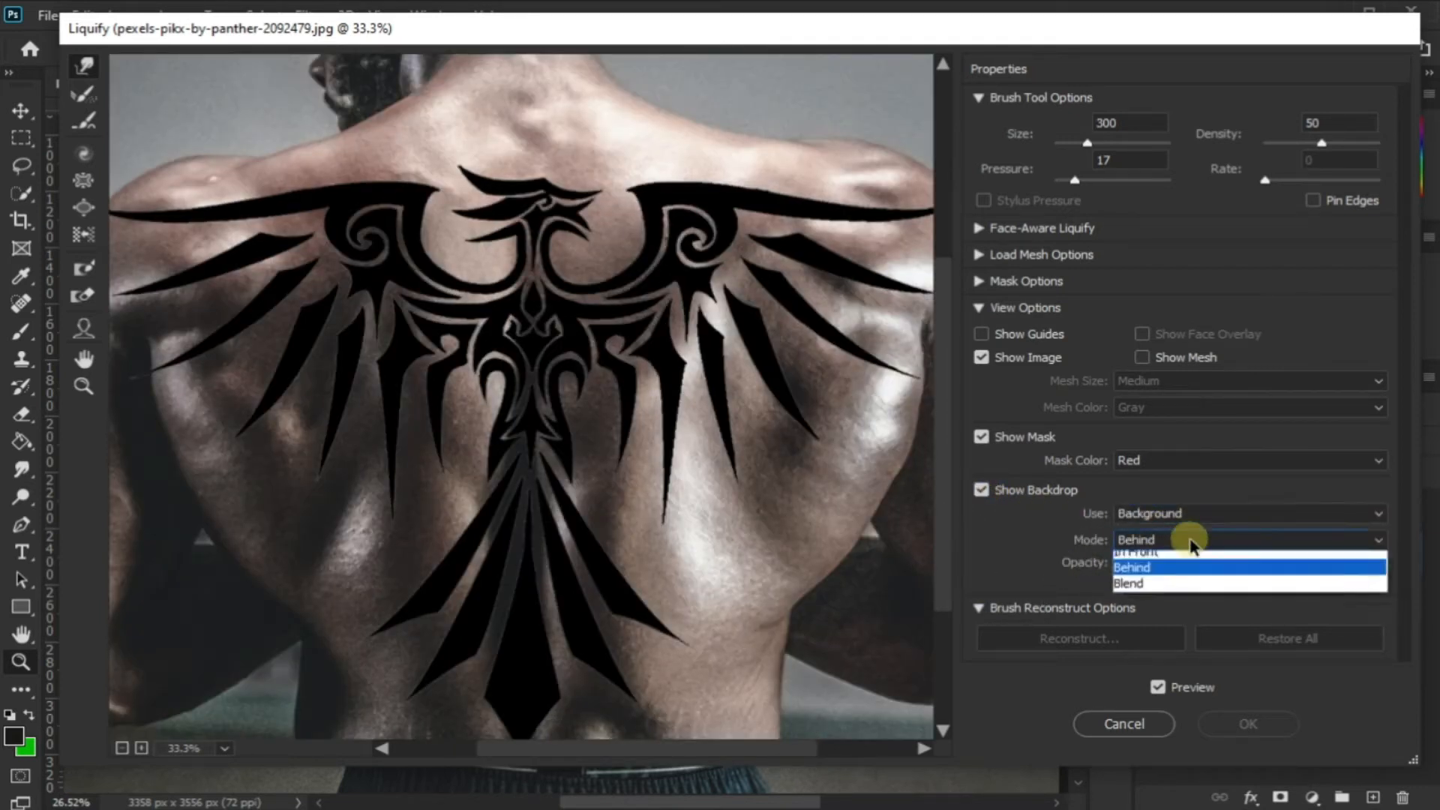
click(1191, 546)
drag(1155, 590, 1303, 583)
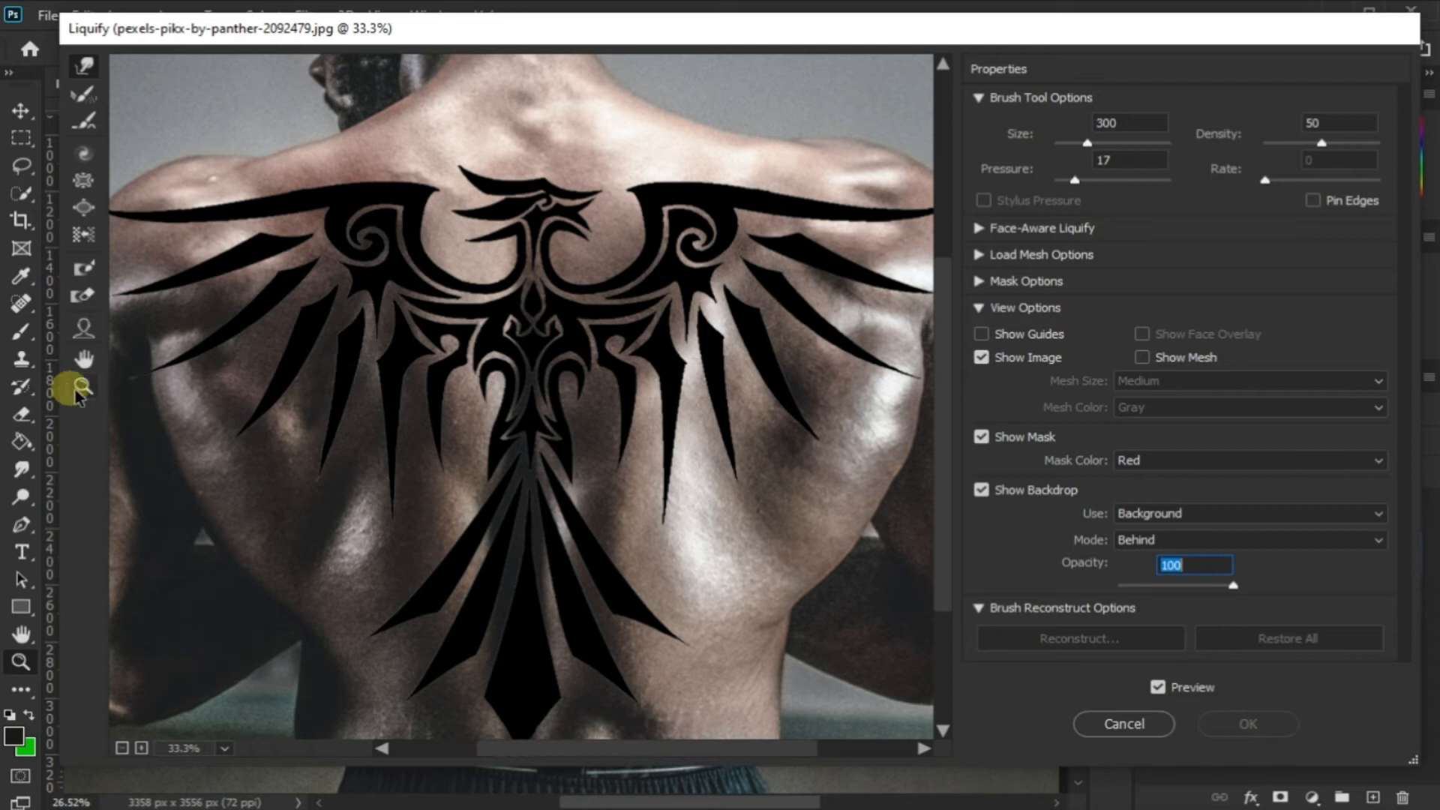
Using the Forward Warp tool at brush size 200, nudge the feather tips on both wings to follow the back's contours
right_click(448, 319)
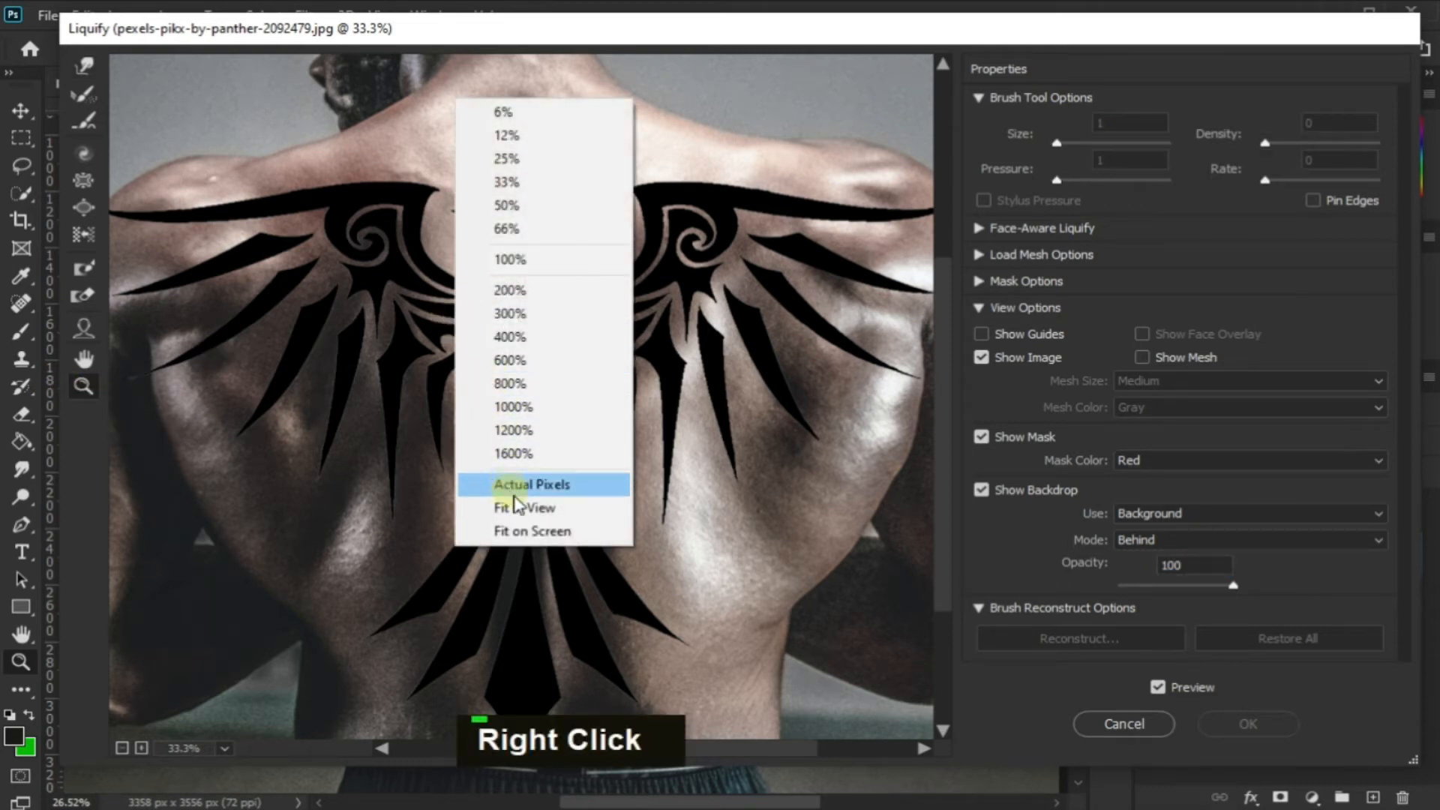
click(499, 507)
click(387, 358)
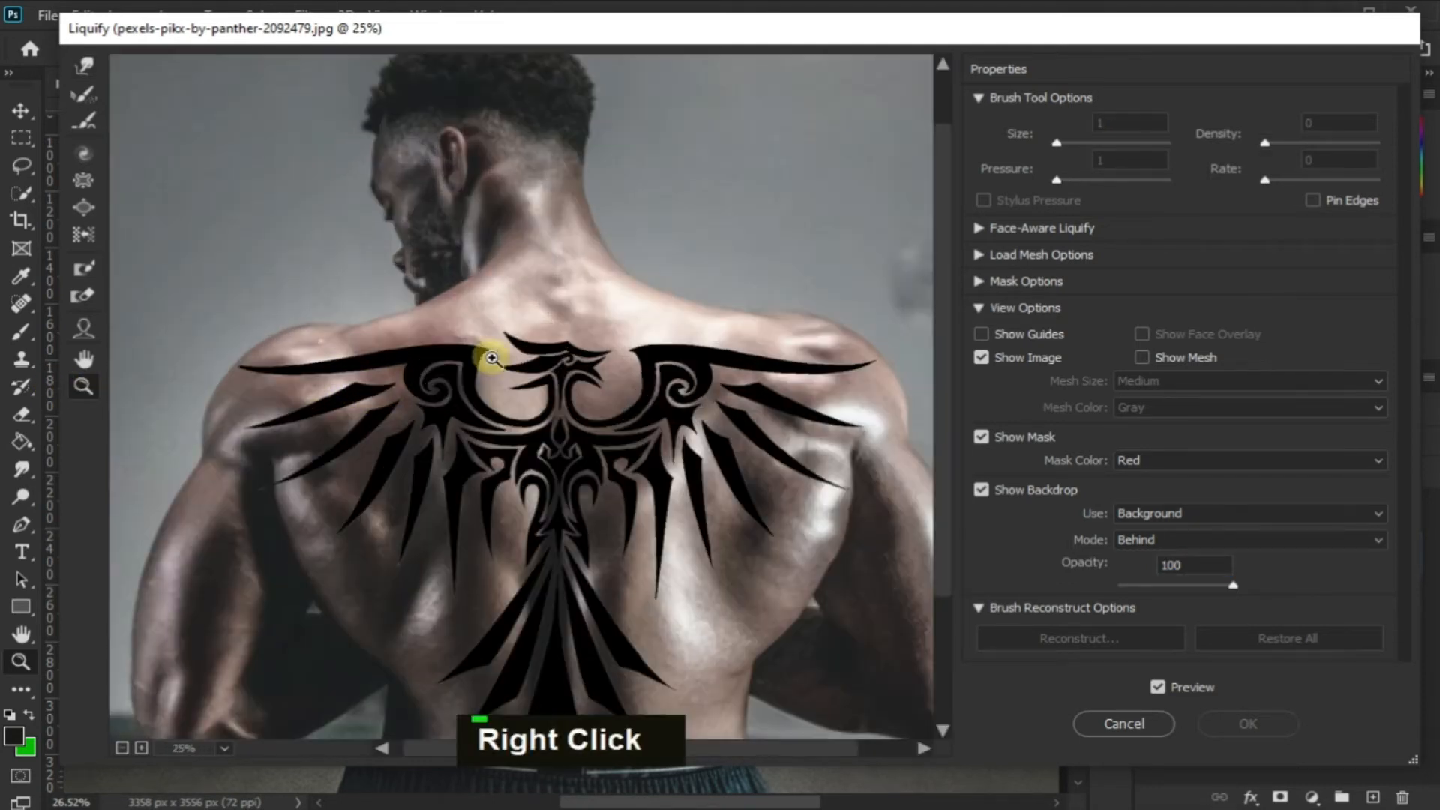
drag(941, 351, 944, 384)
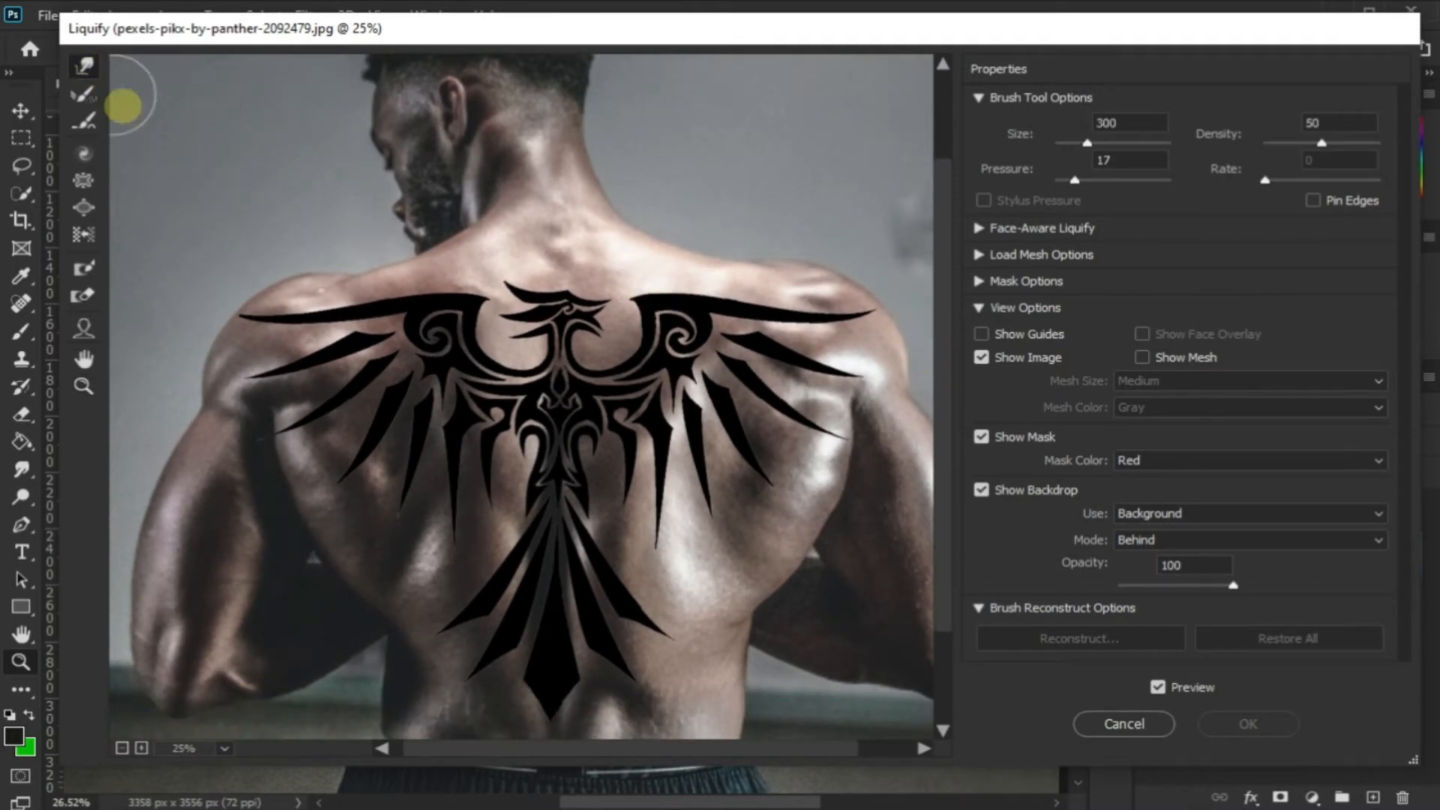
key(bracketleft)
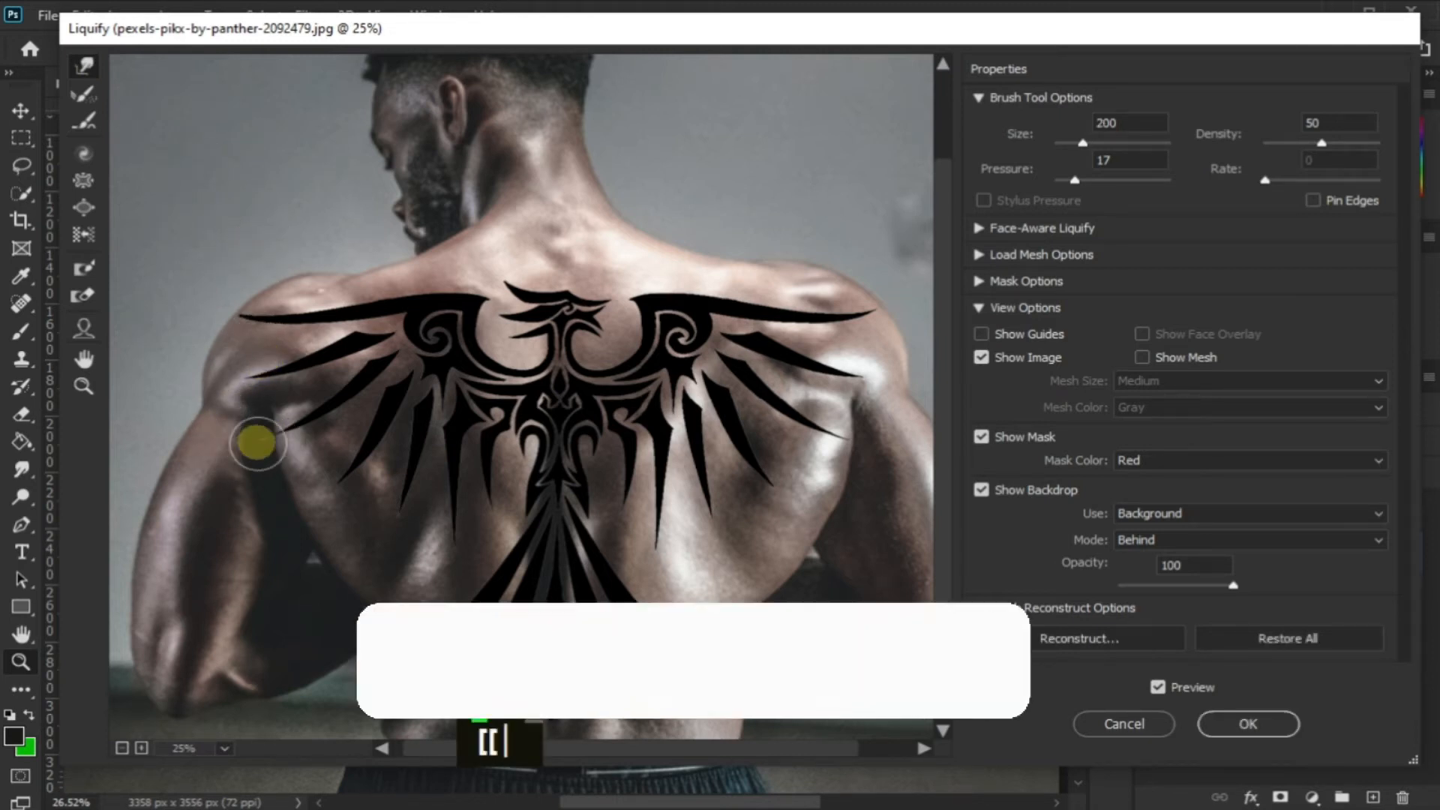
ctrl+click(266, 441)
ctrl+click(412, 214)
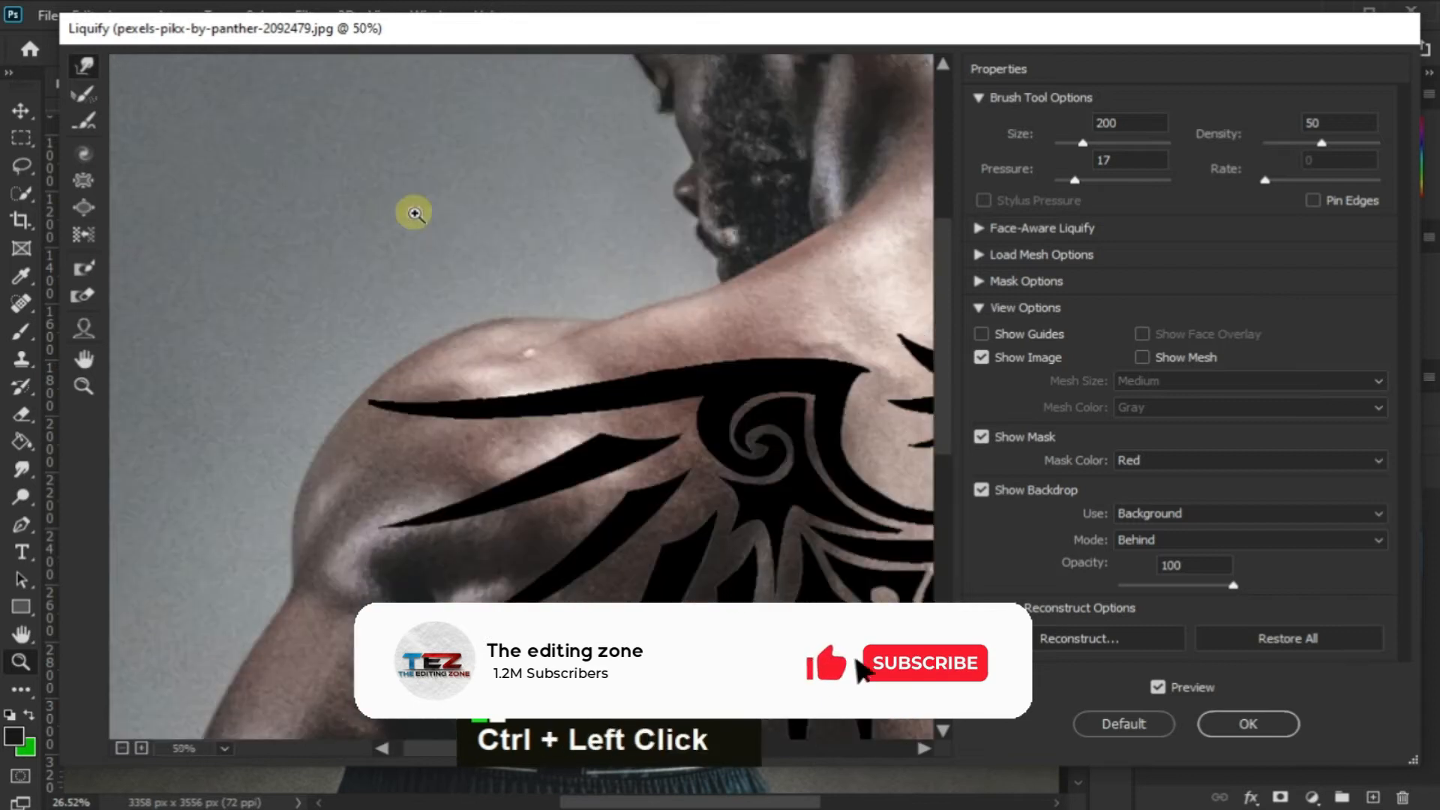
scroll(945, 307, down, 3)
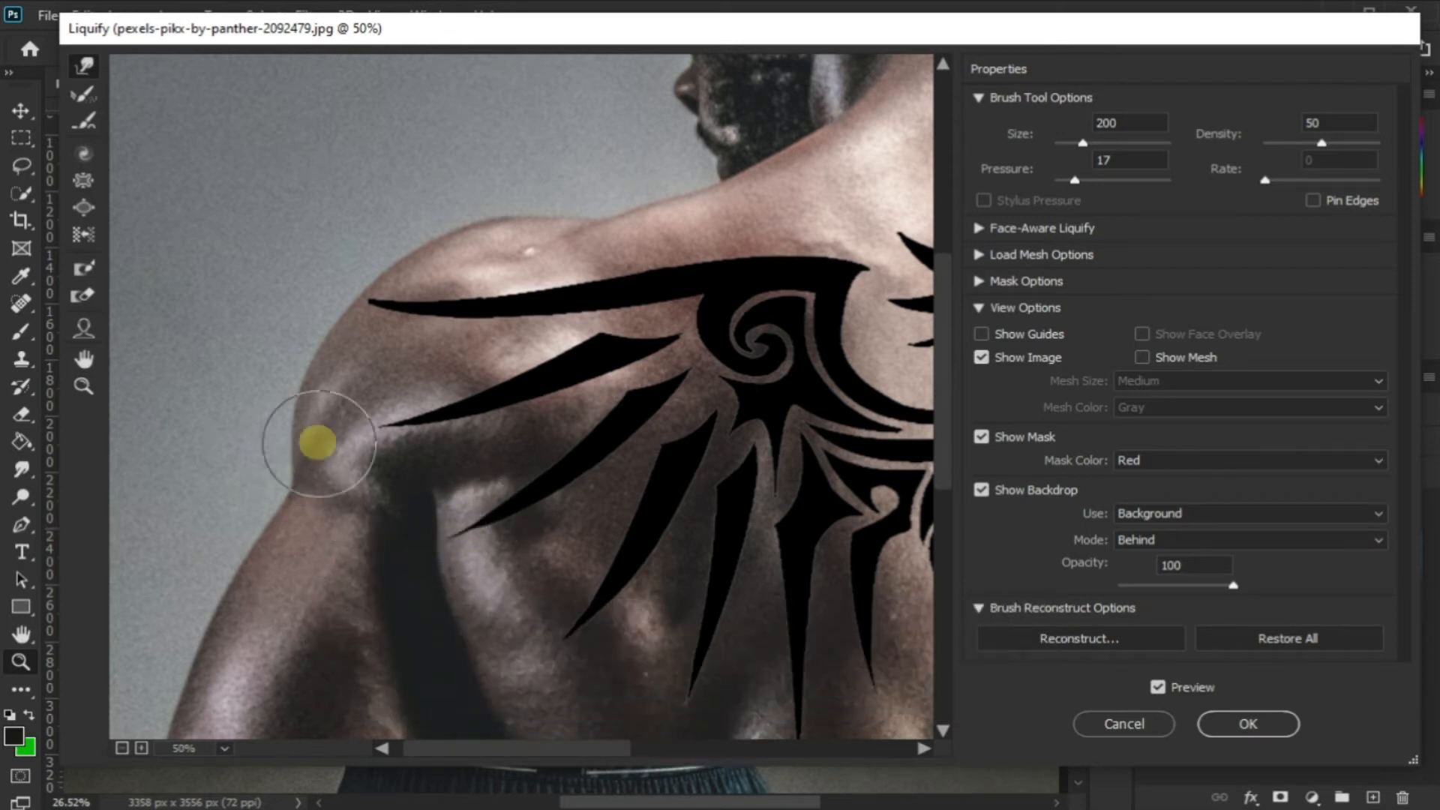
mouse_move(548, 763)
mouse_down()
mouse_move(741, 724)
mouse_move(783, 698)
mouse_up()
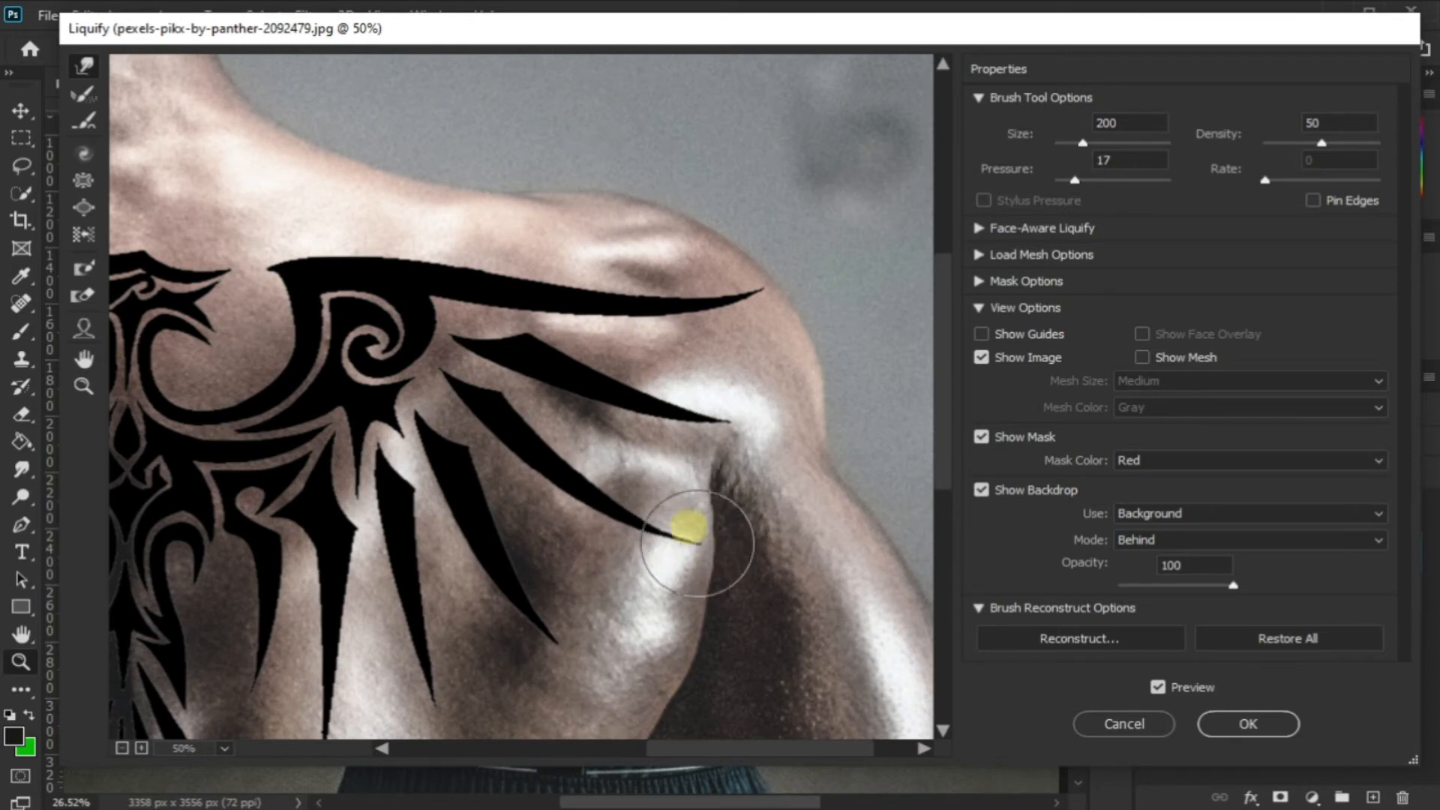
double_click(658, 554)
Nudge the tip of the tattoo tail's outer left feather inward with the Forward Warp tool
drag(944, 409, 907, 561)
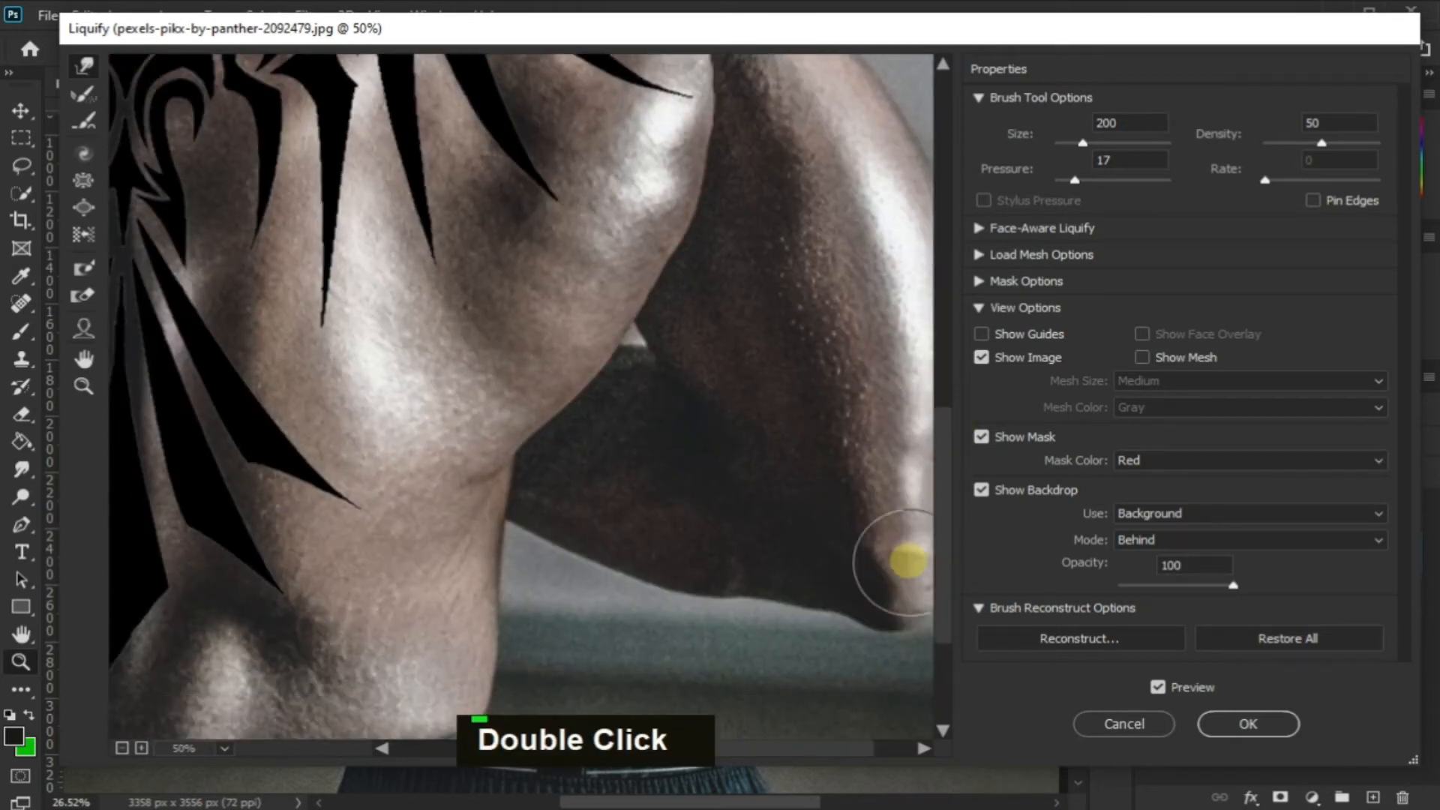
mouse_move(745, 750)
mouse_down()
mouse_move(637, 723)
mouse_move(632, 750)
mouse_up()
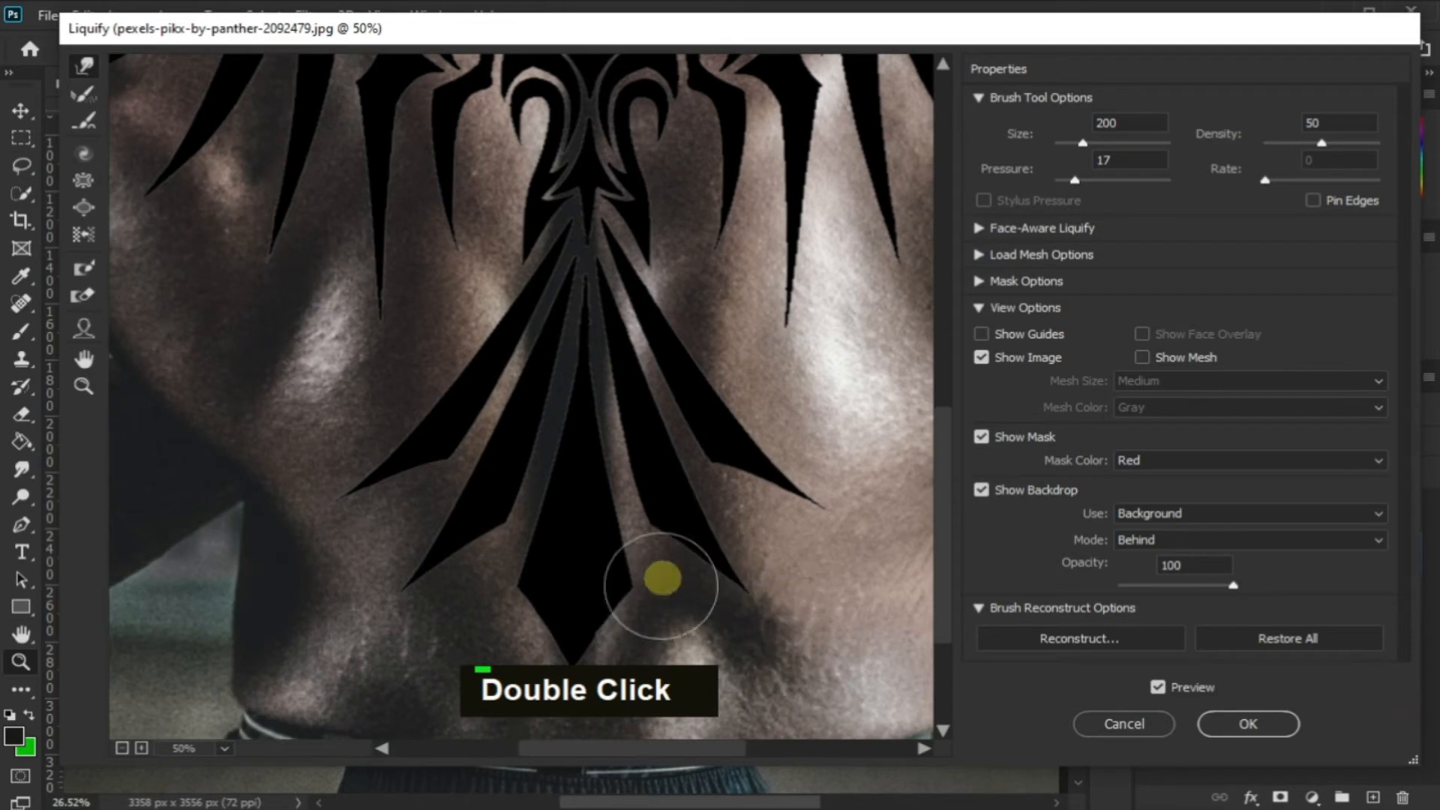
mouse_move(942, 488)
mouse_down()
mouse_move(941, 530)
mouse_move(944, 450)
mouse_up()
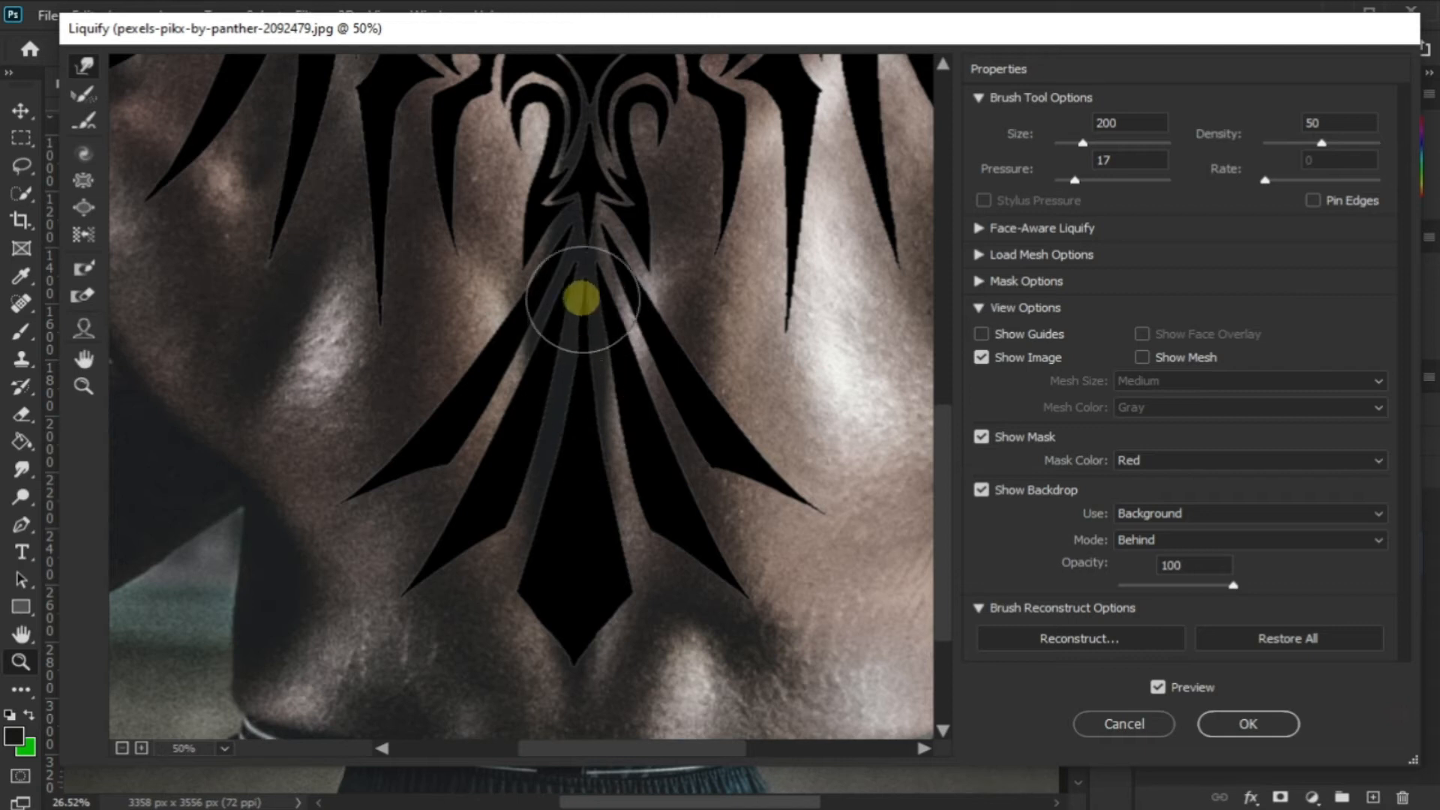
double_click(360, 562)
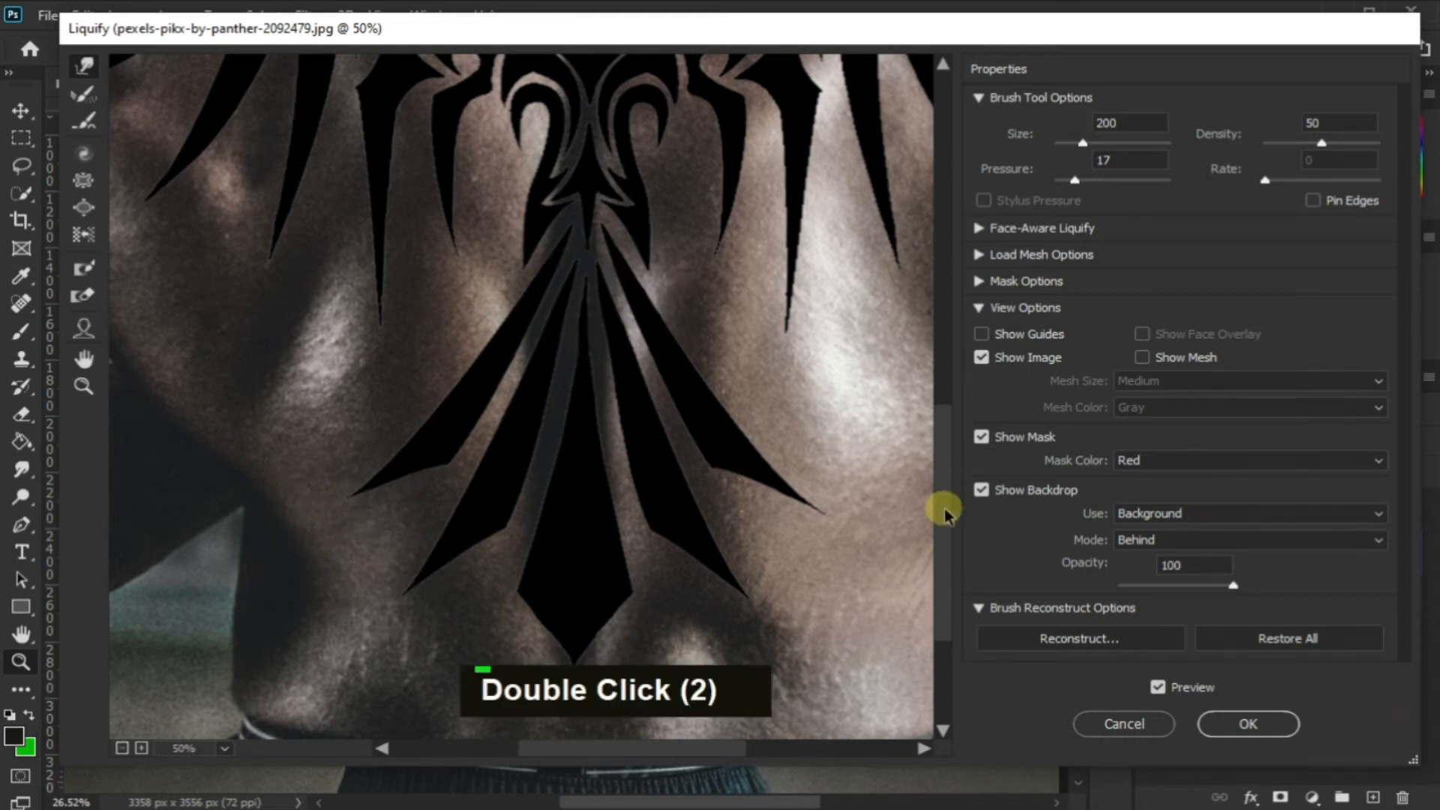
Pucker the tail's outer left feather from tip to base using the inverted Bloat tool at brush size 125 and rate 80
scroll(504, 299, up, 2)
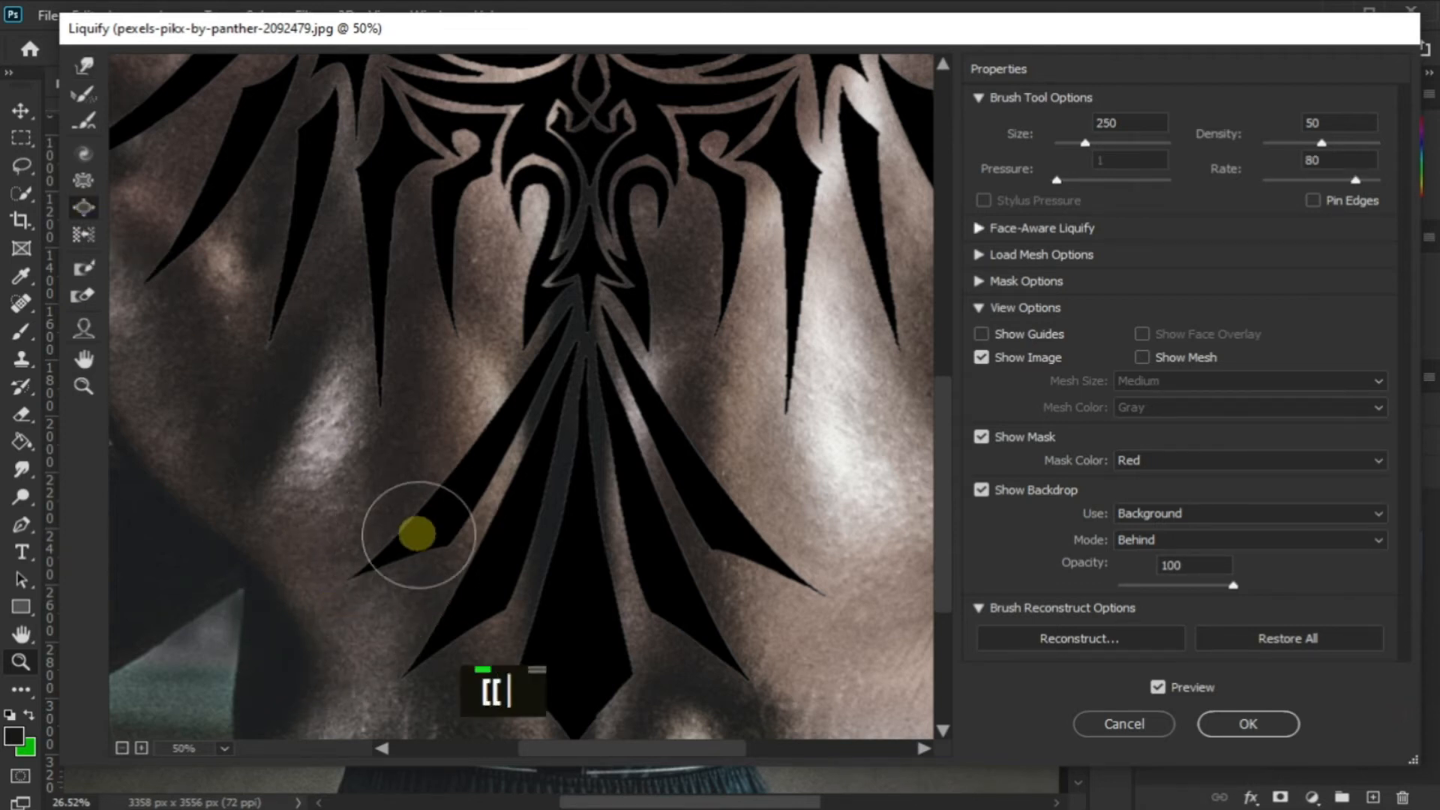
key(bracketleft)
key(bracketleft)
key(bracketleft)
key(bracketleft)
key(bracketleft)
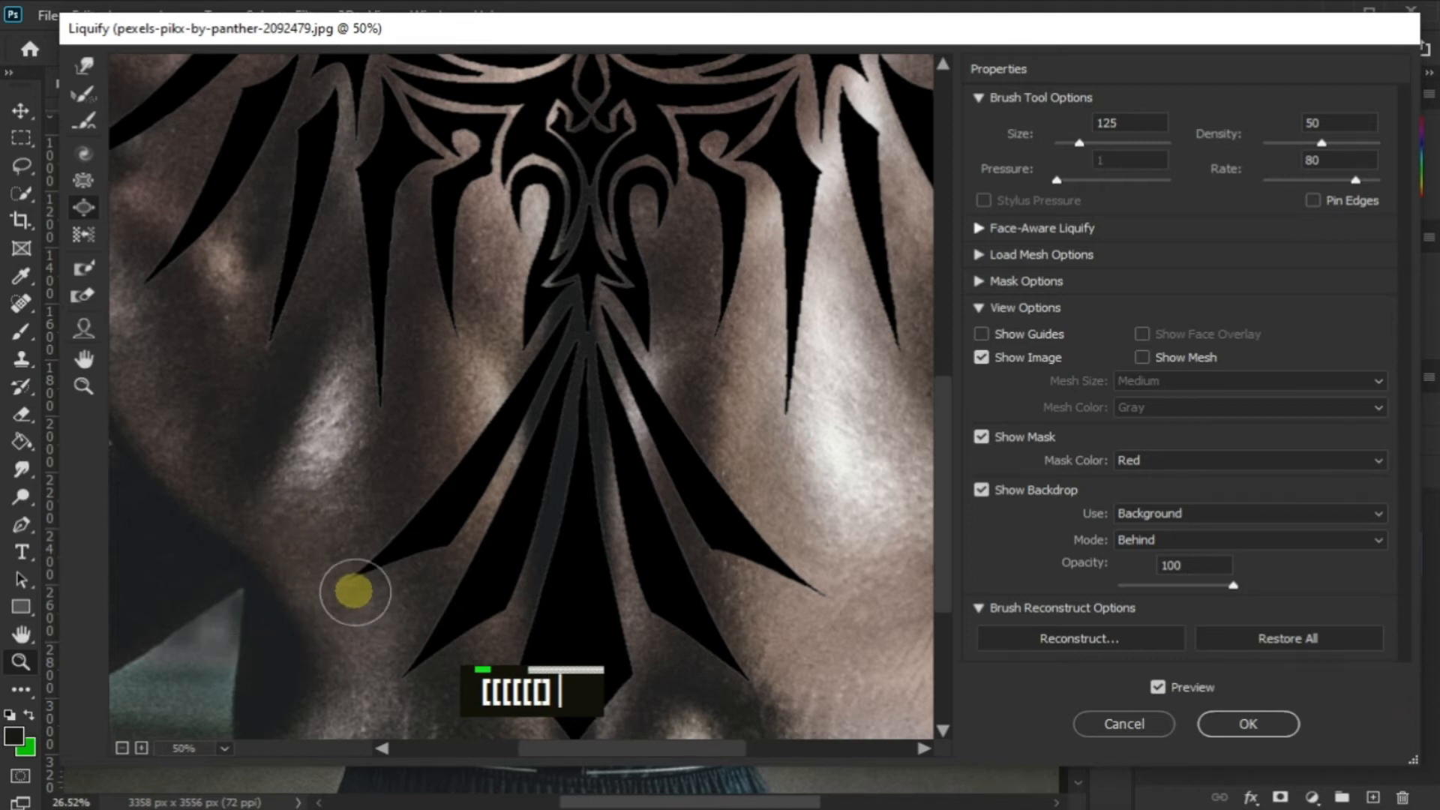
alt+click(359, 569)
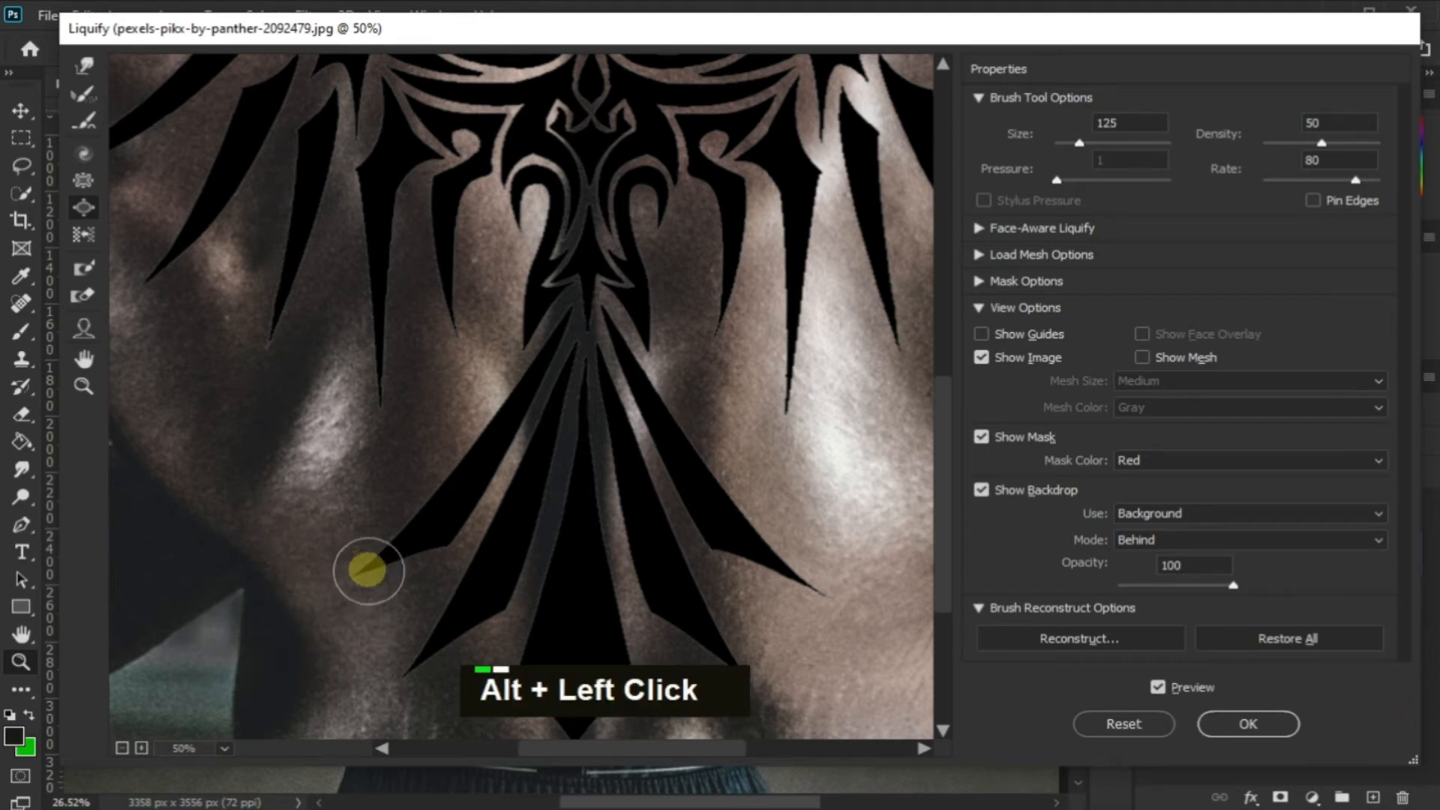
alt+click(357, 564)
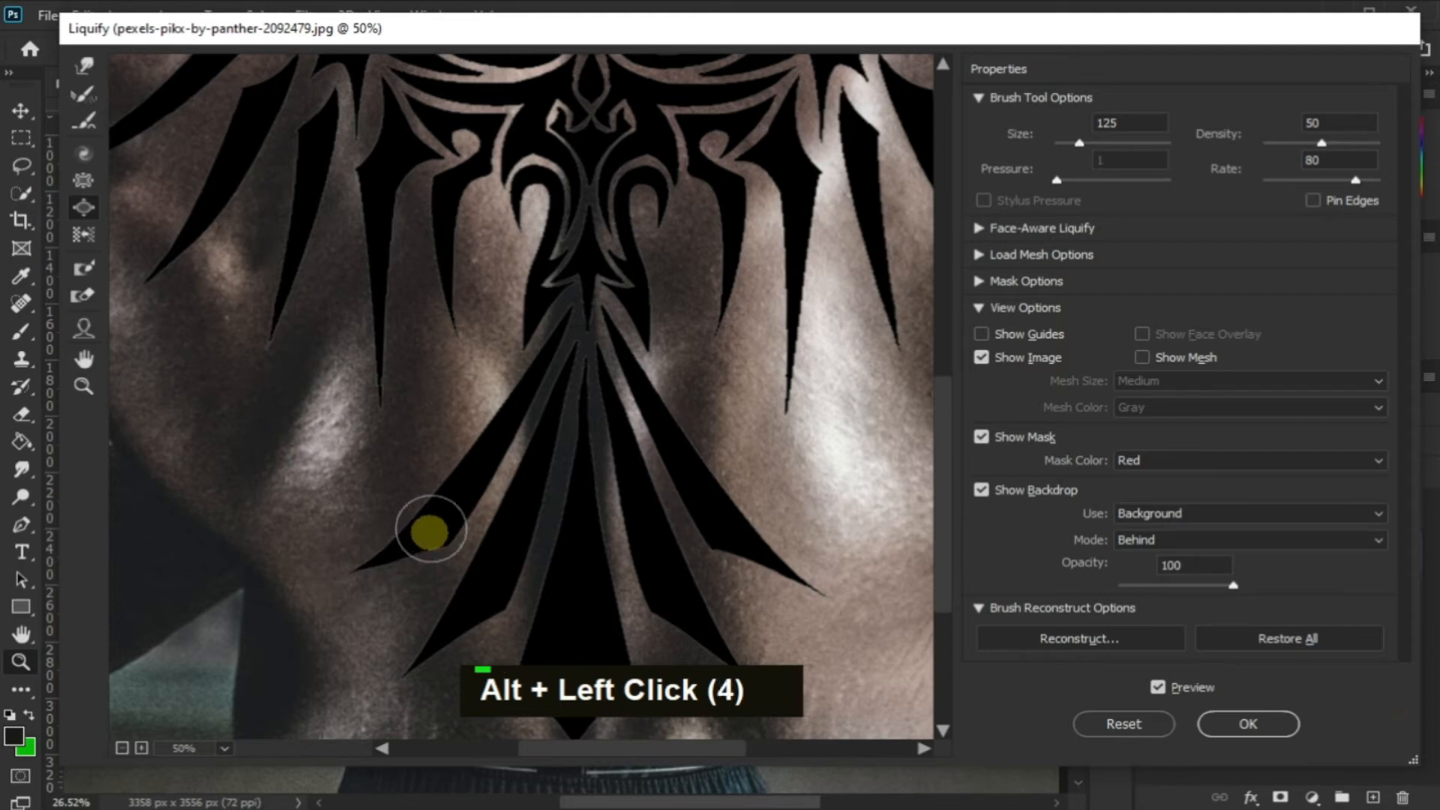
double_click(452, 497)
double_click(471, 464)
alt+click(503, 416)
alt+click(519, 391)
alt+click(535, 368)
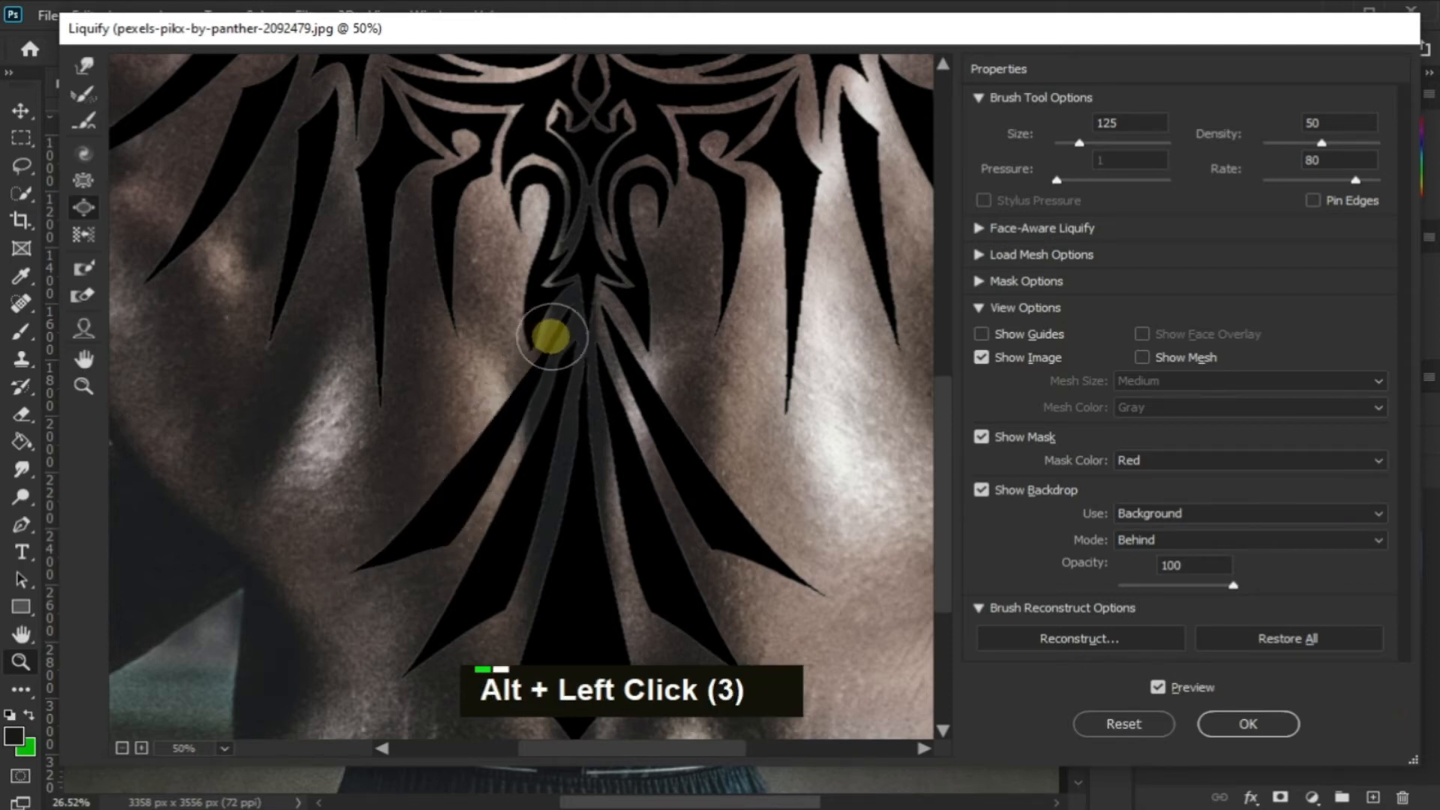
key(bracketright)
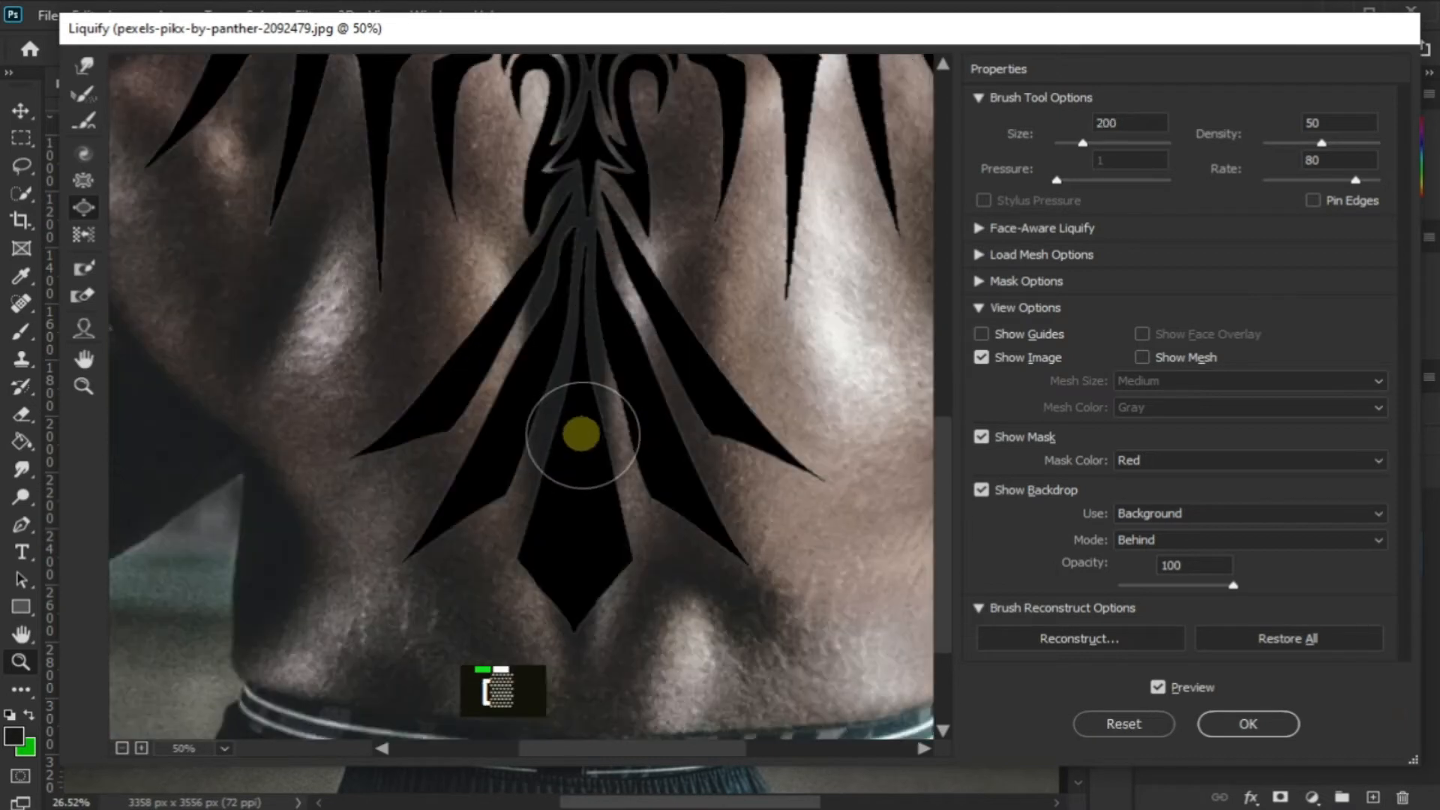
alt+click(597, 363)
alt+click(547, 333)
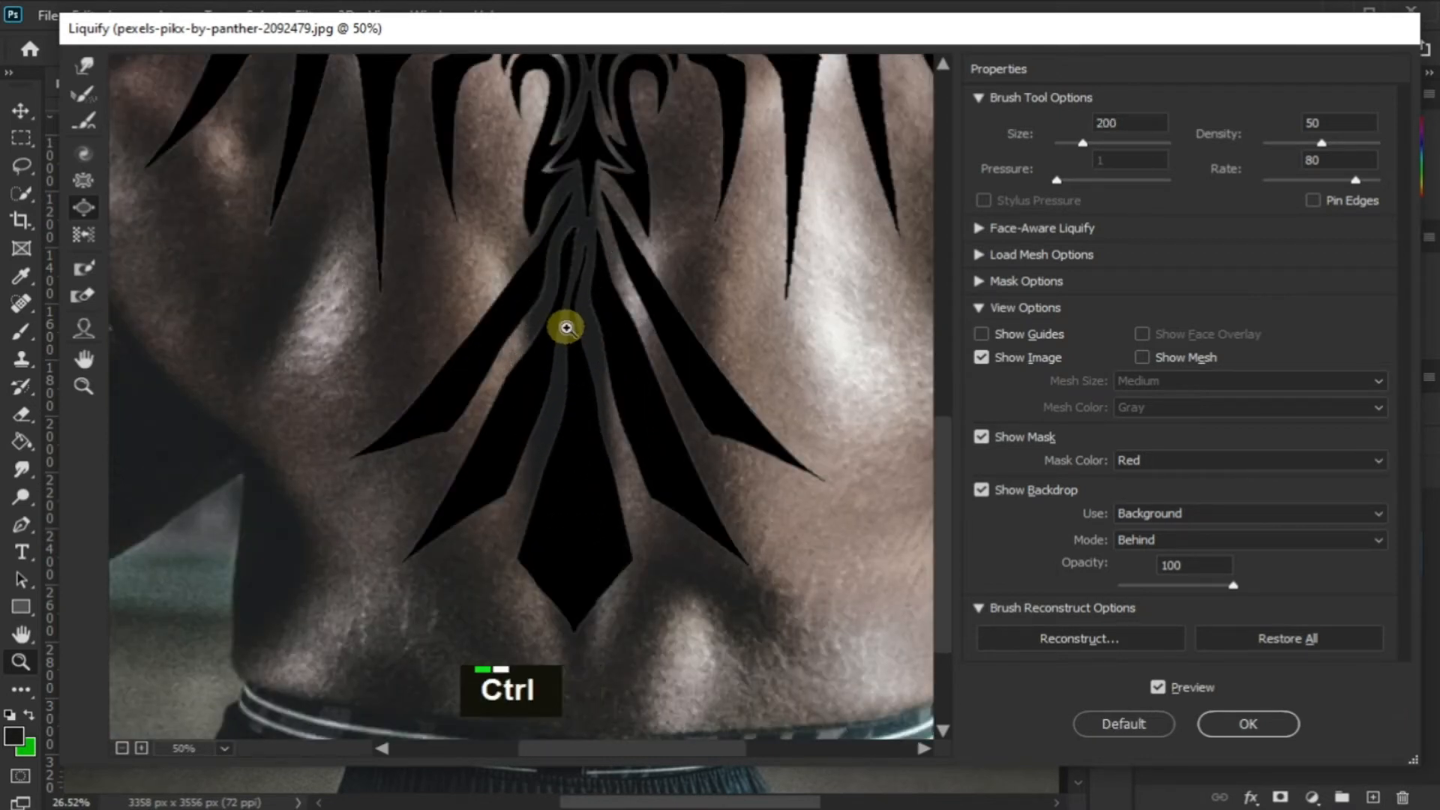
key(ctrl+z)
key(ctrl+z)
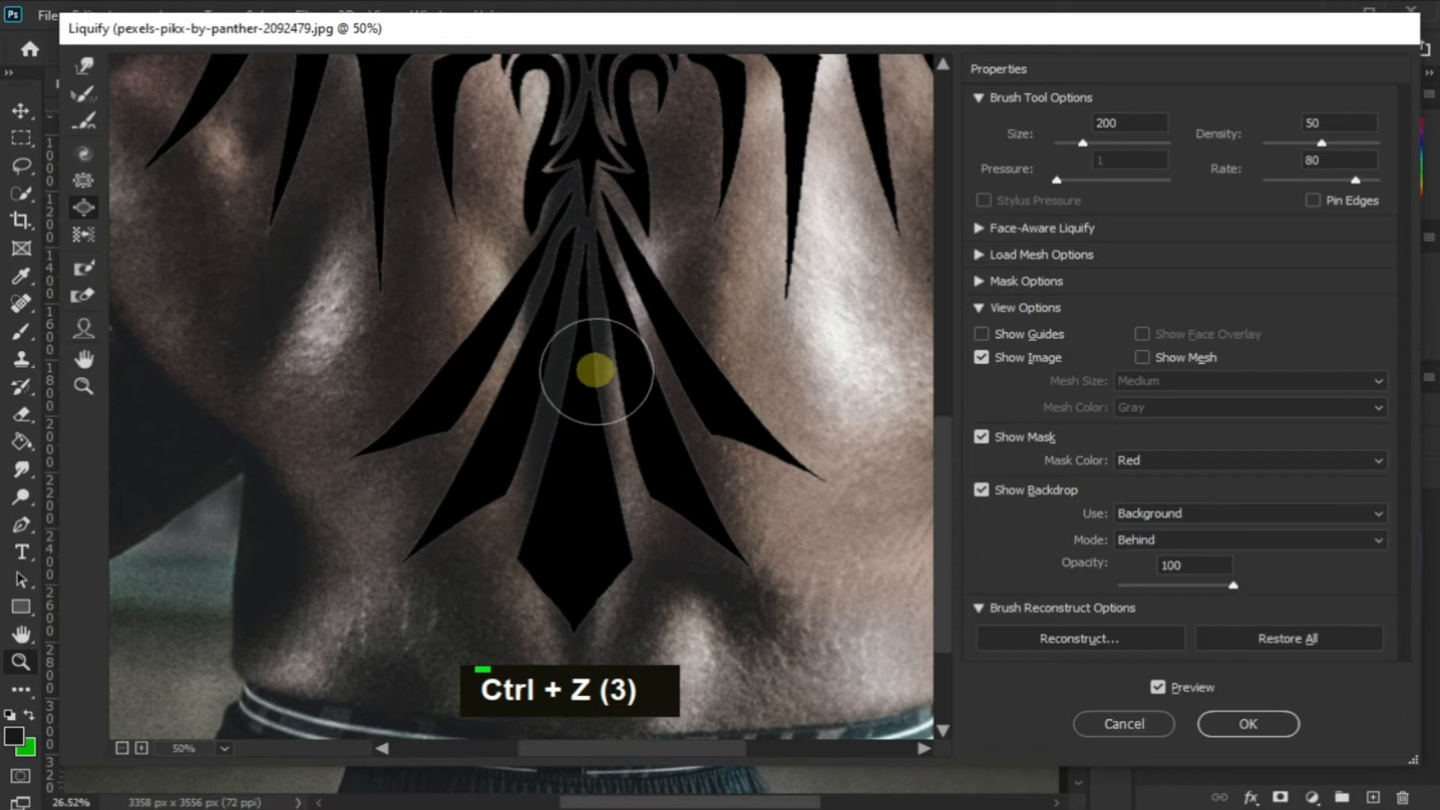
Pucker the tail's central feather upward to its base using the inverted Bloat tool at brush size 250
key(bracketright)
alt+click(574, 365)
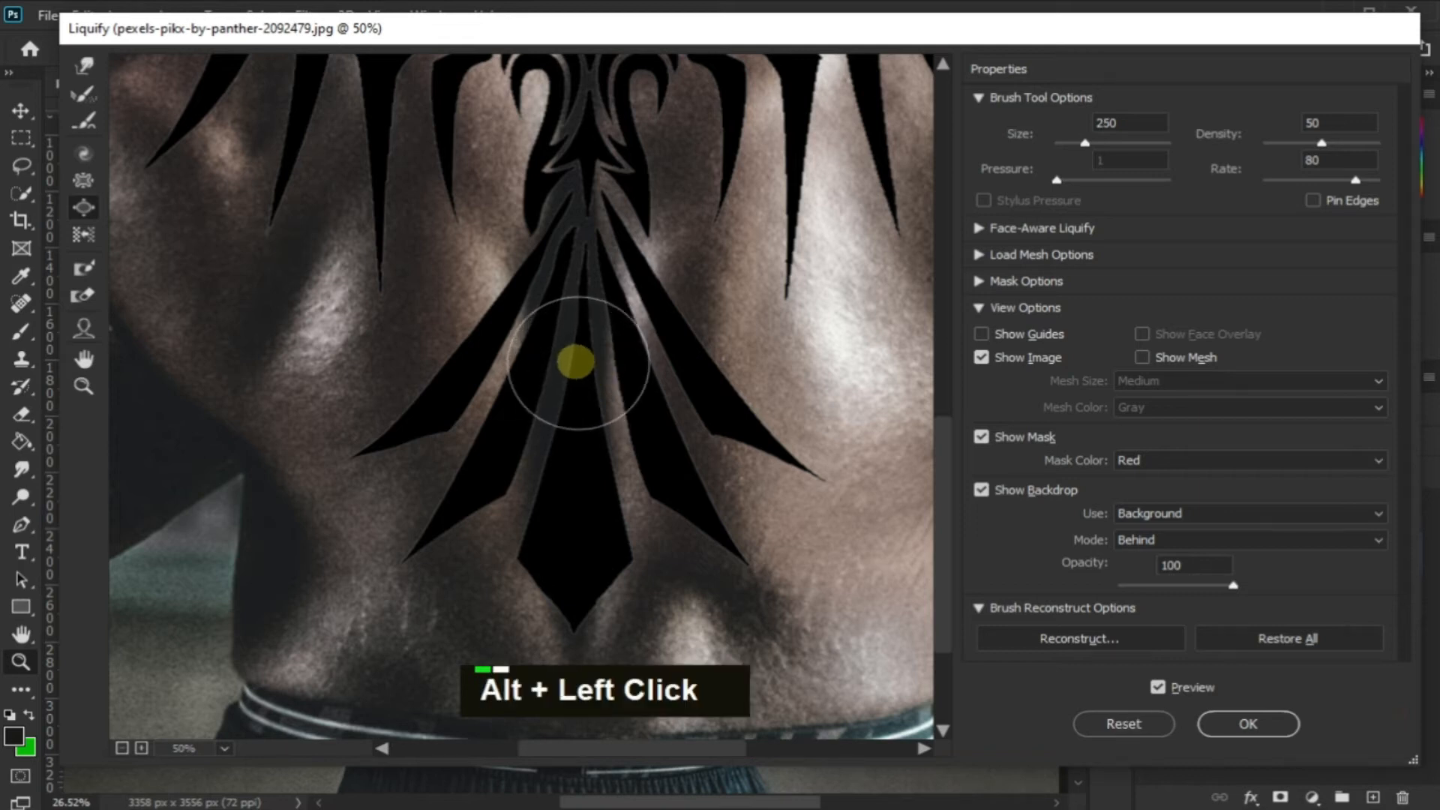
alt+click(584, 296)
alt+click(582, 276)
alt+click(579, 256)
alt+click(578, 216)
alt+click(578, 193)
alt+click(578, 177)
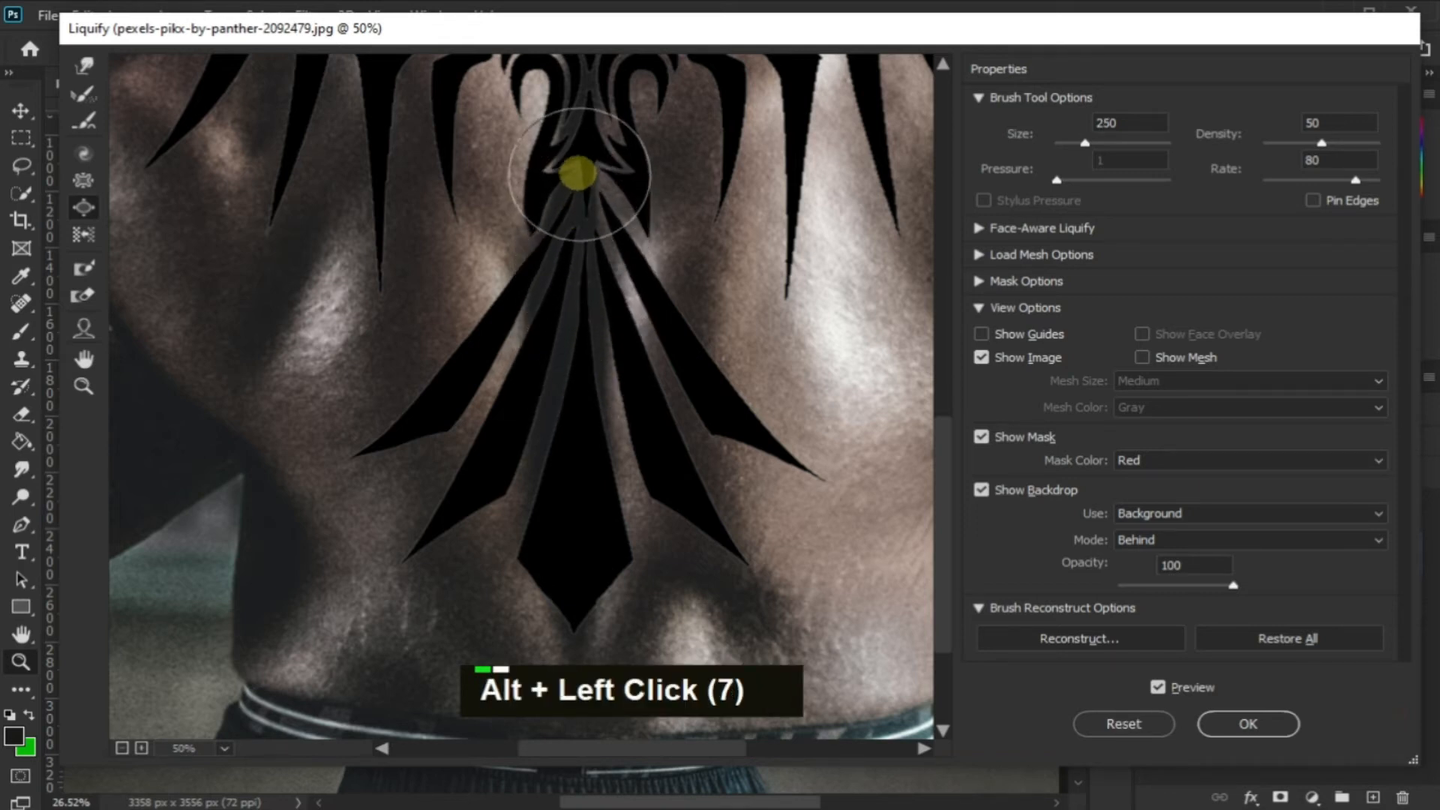
Pucker the wide lower part of the tail's central feather with the same inverted Bloat brush
alt+click(555, 492)
alt+click(570, 448)
alt+click(572, 475)
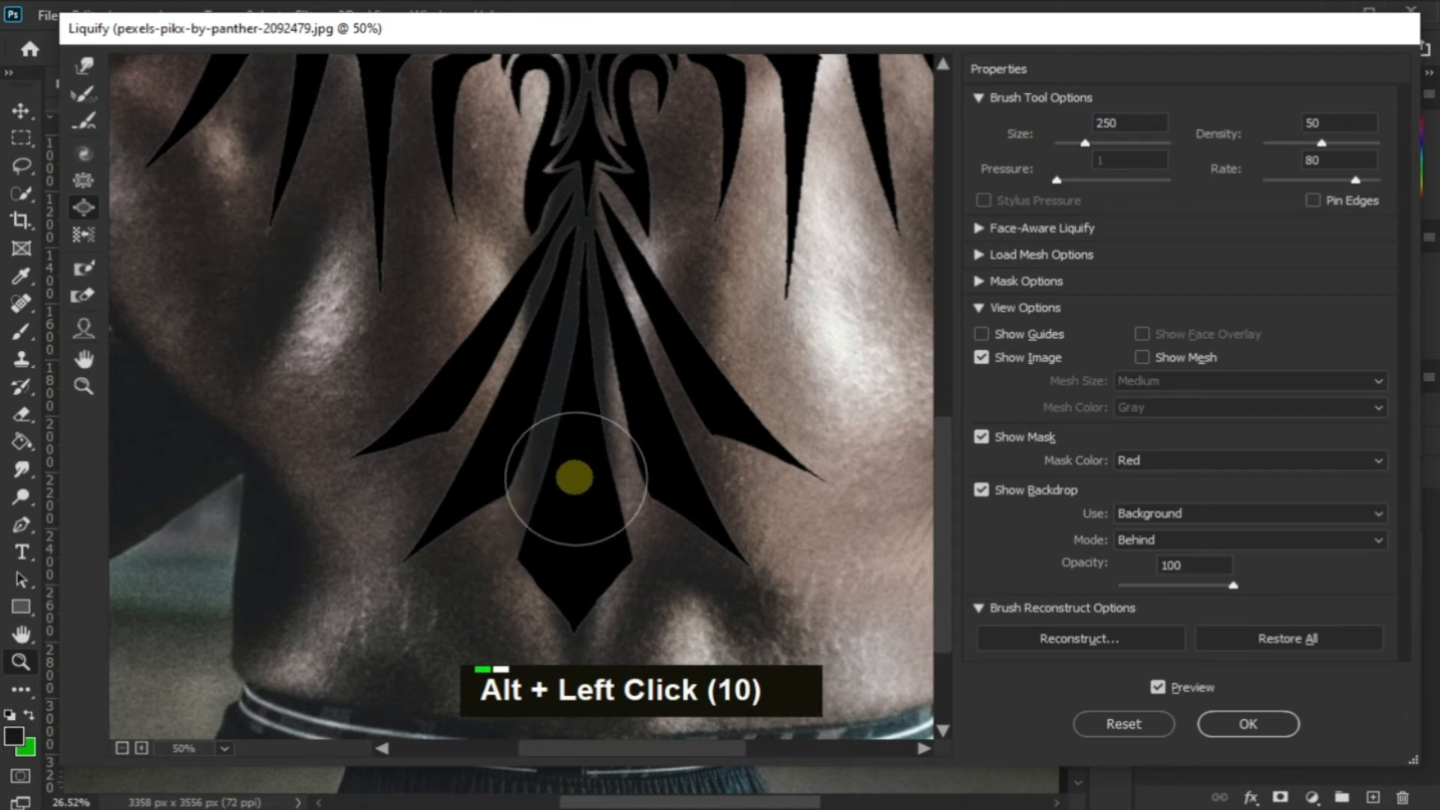
alt+click(578, 553)
alt+click(572, 513)
alt+click(627, 468)
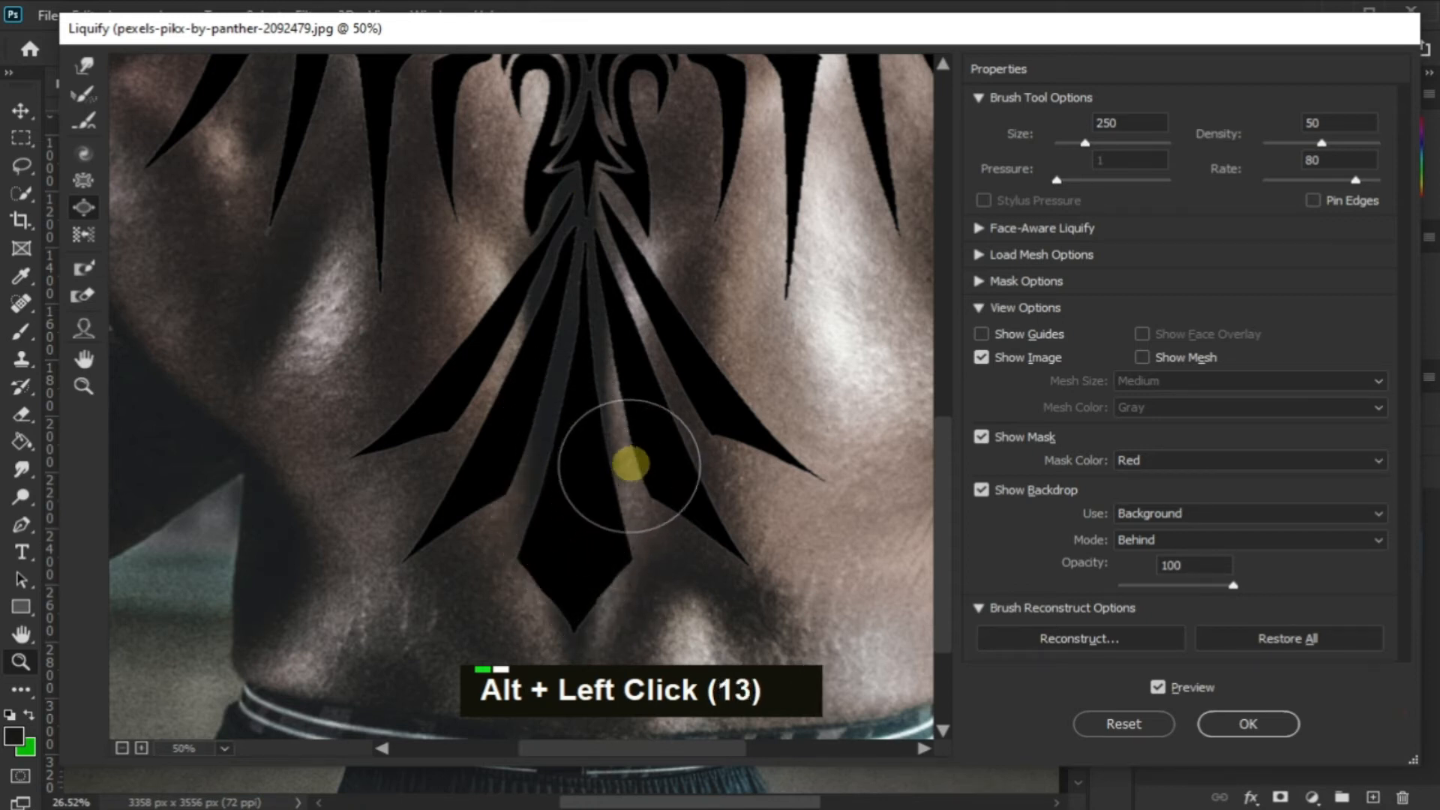
Pucker the tail's side feathers and their tips on both sides of the central feather
alt+click(668, 468)
alt+click(672, 421)
alt+click(684, 347)
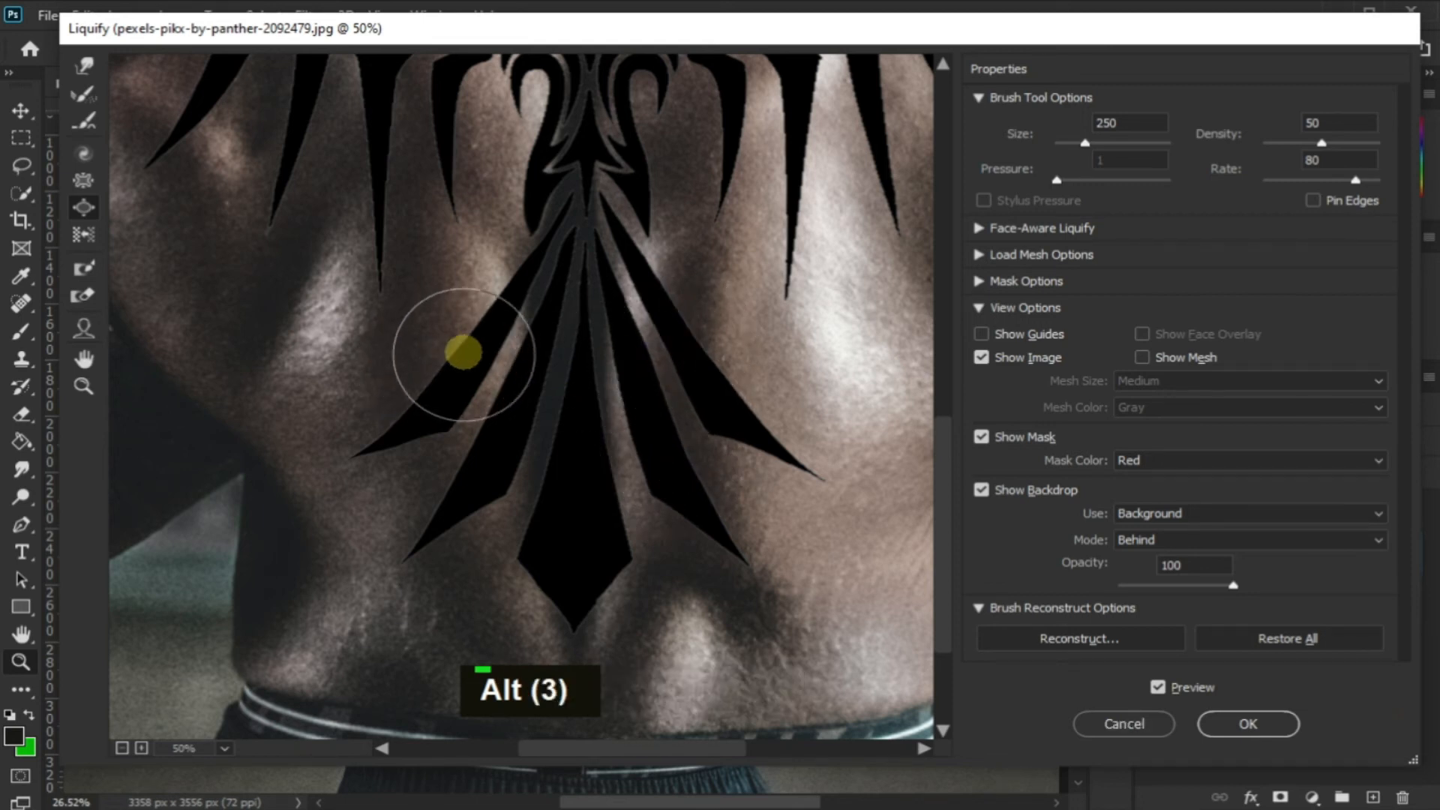
alt+click(402, 525)
alt+click(379, 437)
alt+click(723, 549)
alt+click(772, 418)
alt+click(788, 424)
alt+click(802, 430)
alt+click(817, 437)
Pucker the bird's body along the spine from above the tail base up to the neck
drag(943, 528, 948, 412)
alt+click(572, 489)
key(ctrl+z)
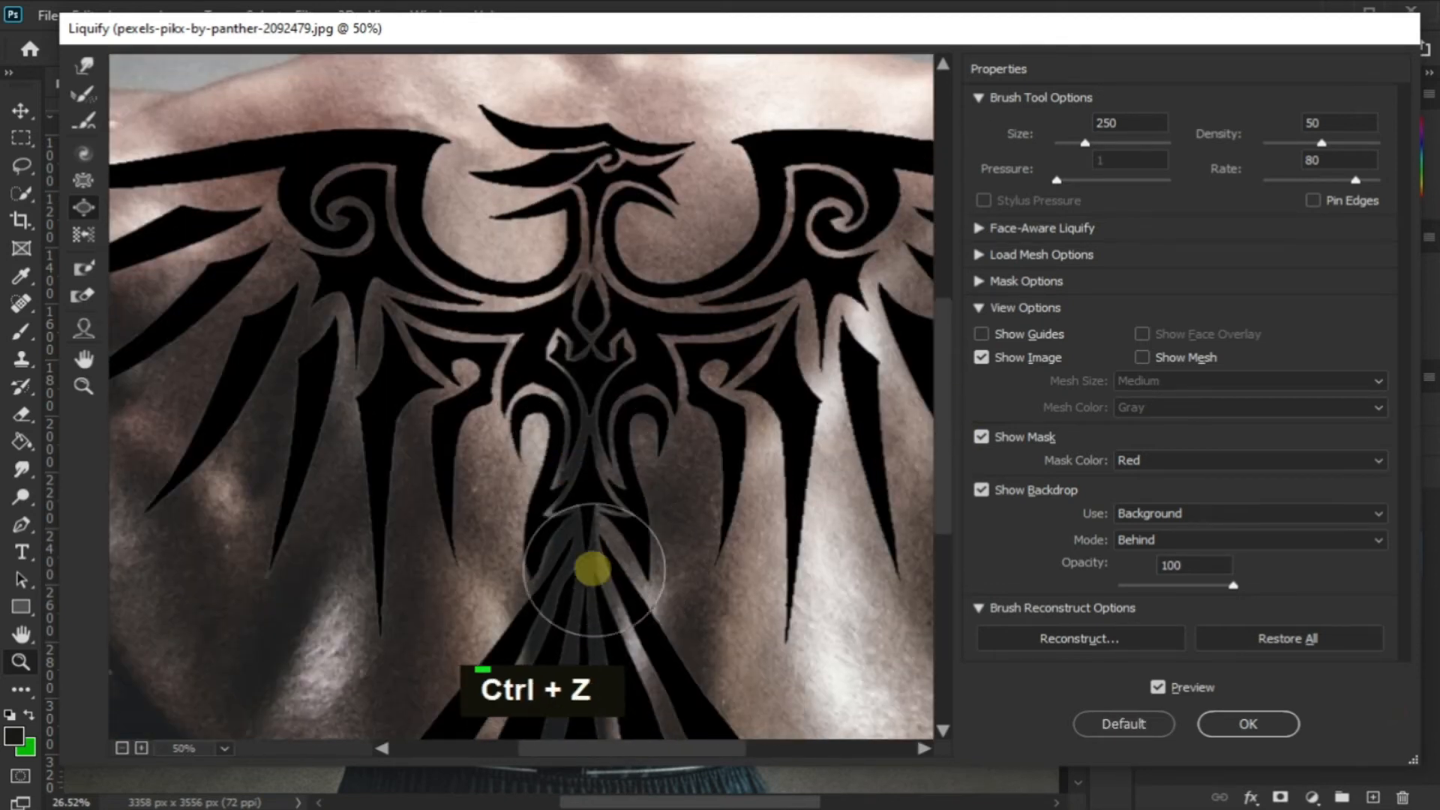
alt+click(582, 479)
alt+click(585, 428)
alt+click(588, 375)
alt+click(588, 330)
alt+click(588, 281)
alt+click(590, 232)
alt+click(593, 222)
Pucker the bird's head, the left wing's feathers and the left side of its body at brush size 250
alt+click(508, 128)
alt+click(552, 144)
alt+click(675, 163)
alt+click(396, 432)
alt+click(266, 407)
alt+click(206, 295)
alt+click(225, 245)
alt+click(510, 339)
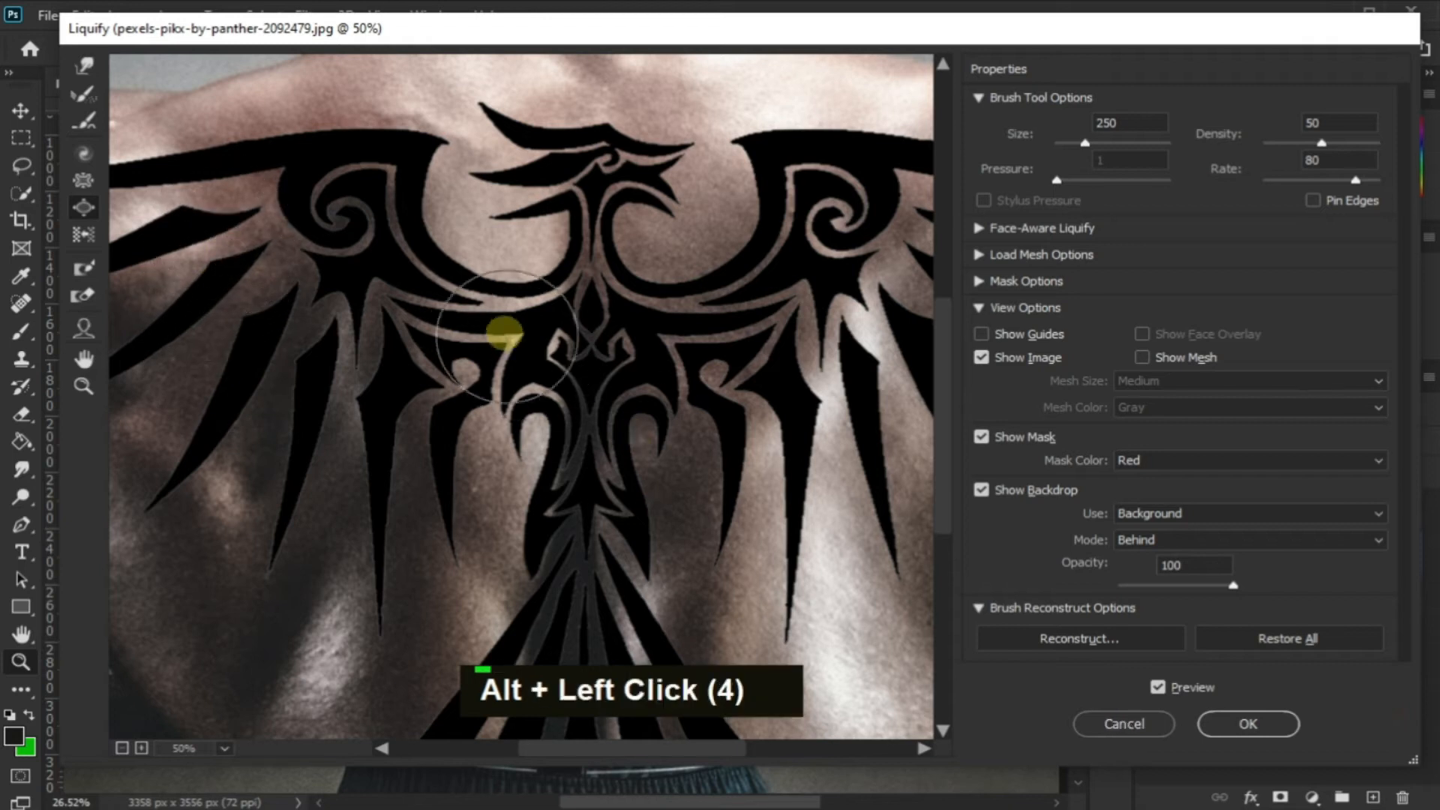
Using the Bloat tool at brush size 300, reshape the inner parts of both wings beside the body
key(bracketright)
double_click(498, 323)
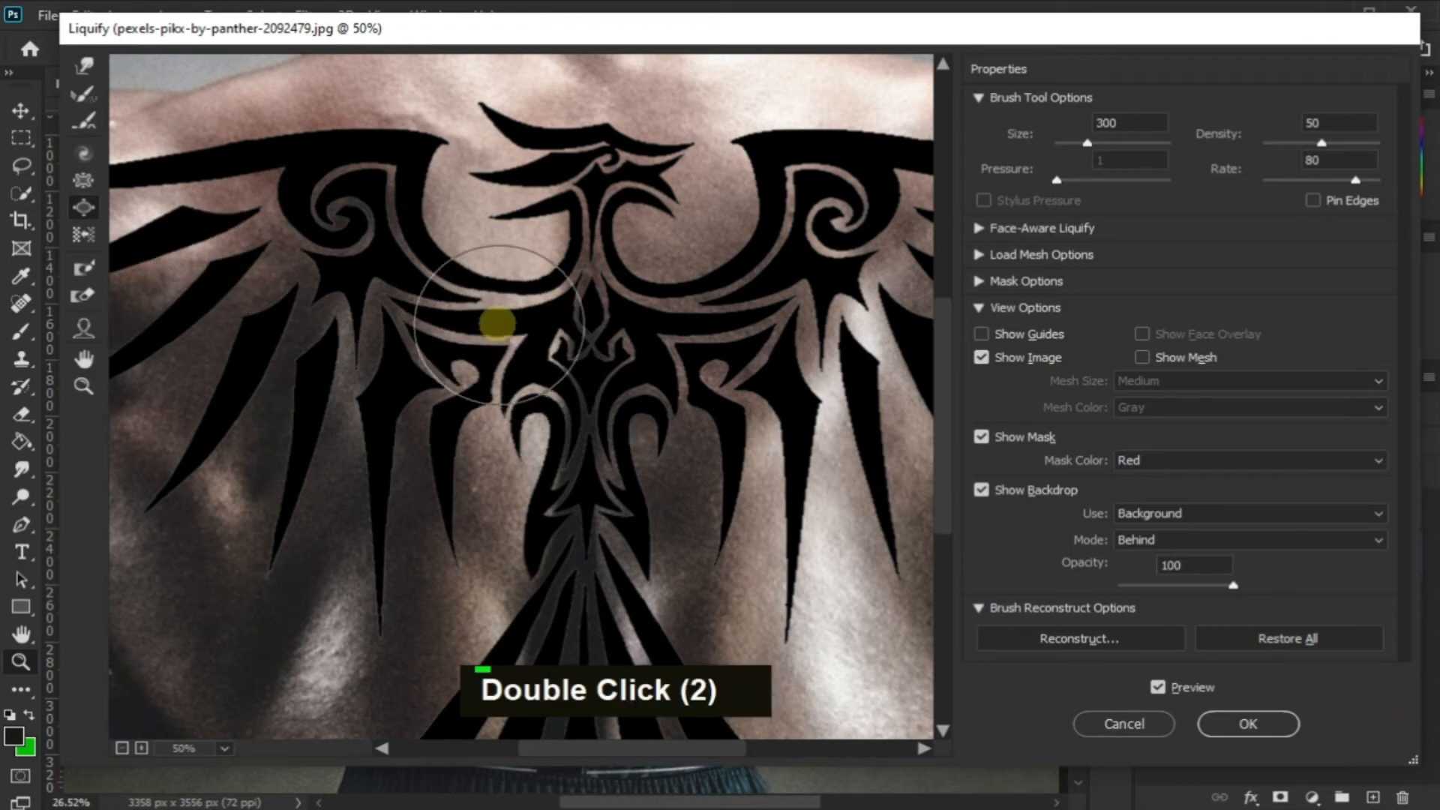
alt+click(692, 311)
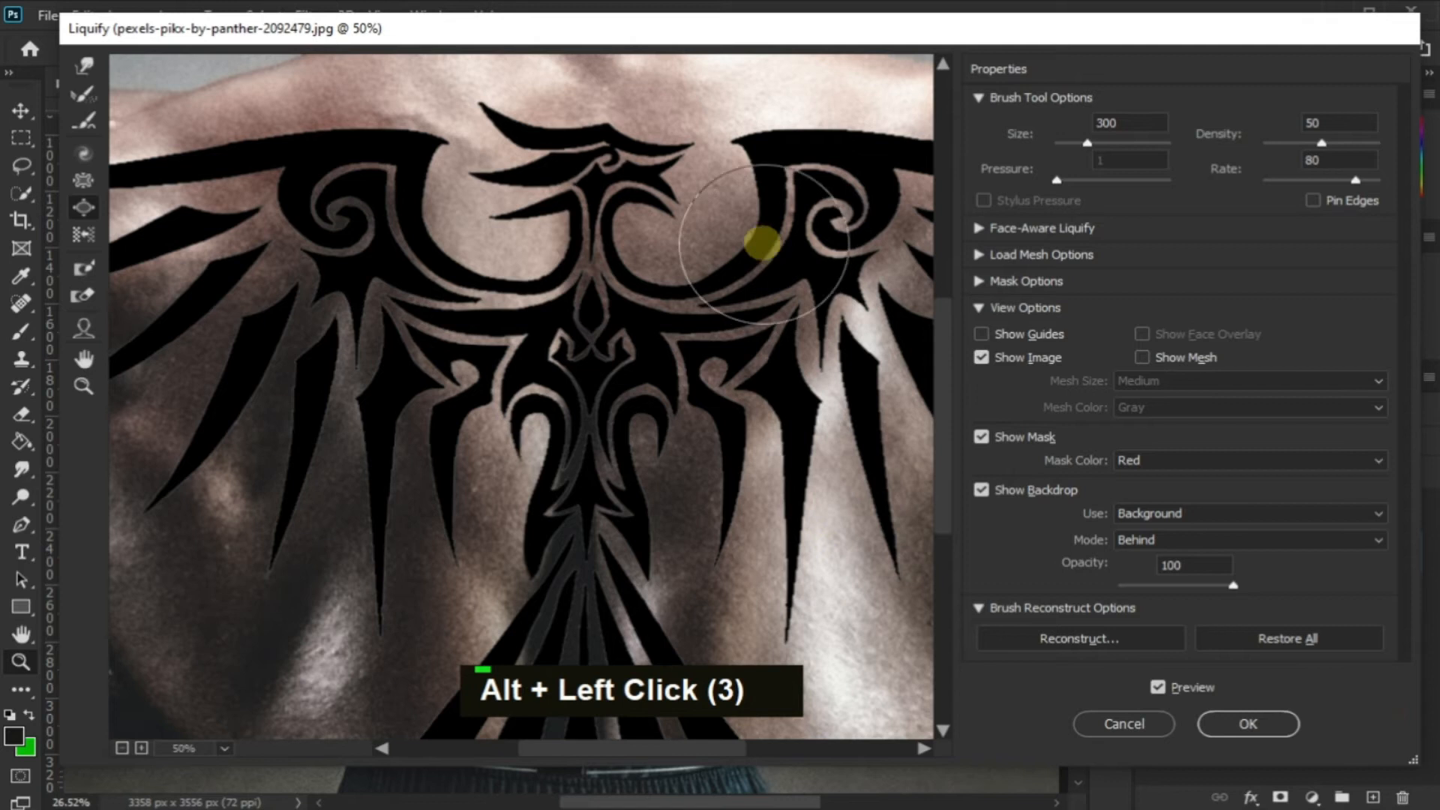
double_click(820, 164)
Reshape the right wing's long top feather from its base to its tip using the Bloat tool
drag(722, 750, 810, 749)
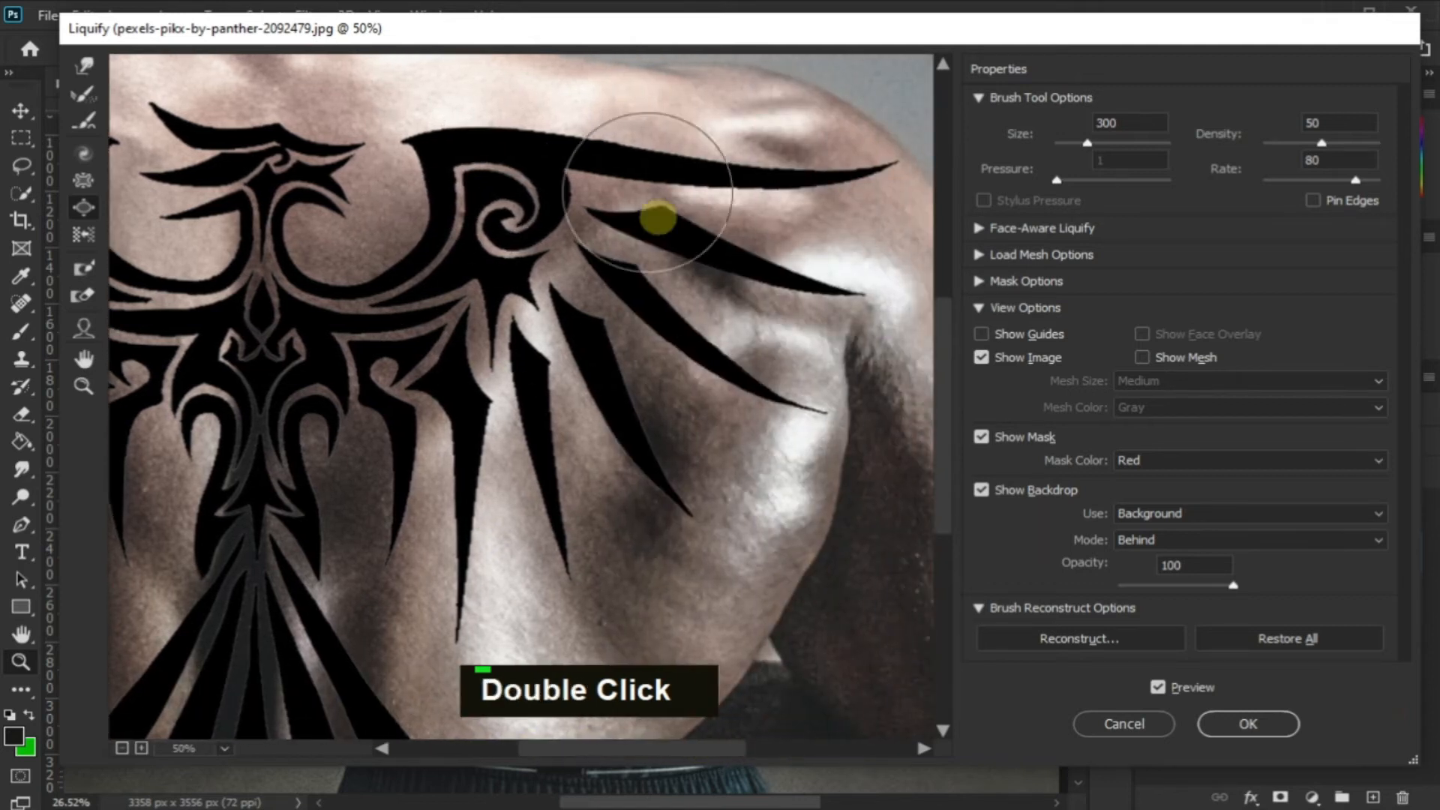
alt+click(617, 152)
alt+click(621, 152)
alt+click(862, 162)
alt+click(870, 162)
alt+click(872, 164)
alt+click(872, 164)
alt+click(872, 164)
alt+click(870, 165)
alt+click(870, 165)
Pucker the tips of the right wing's lower feathers and its inner section near the body
double_click(841, 301)
alt+click(813, 393)
alt+click(813, 394)
alt+click(812, 395)
alt+click(668, 480)
alt+click(658, 462)
alt+click(645, 442)
alt+click(639, 432)
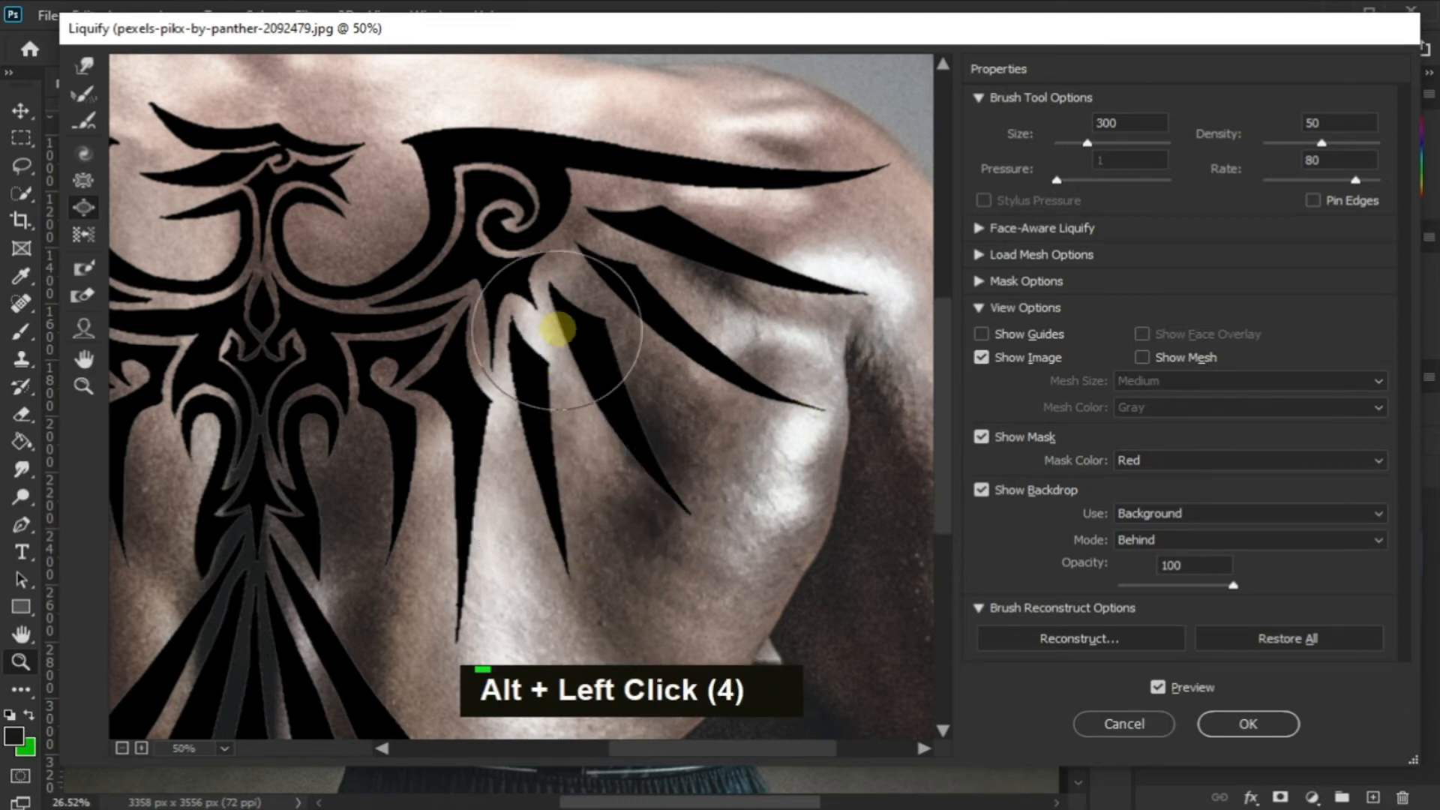
alt+click(429, 328)
alt+click(411, 366)
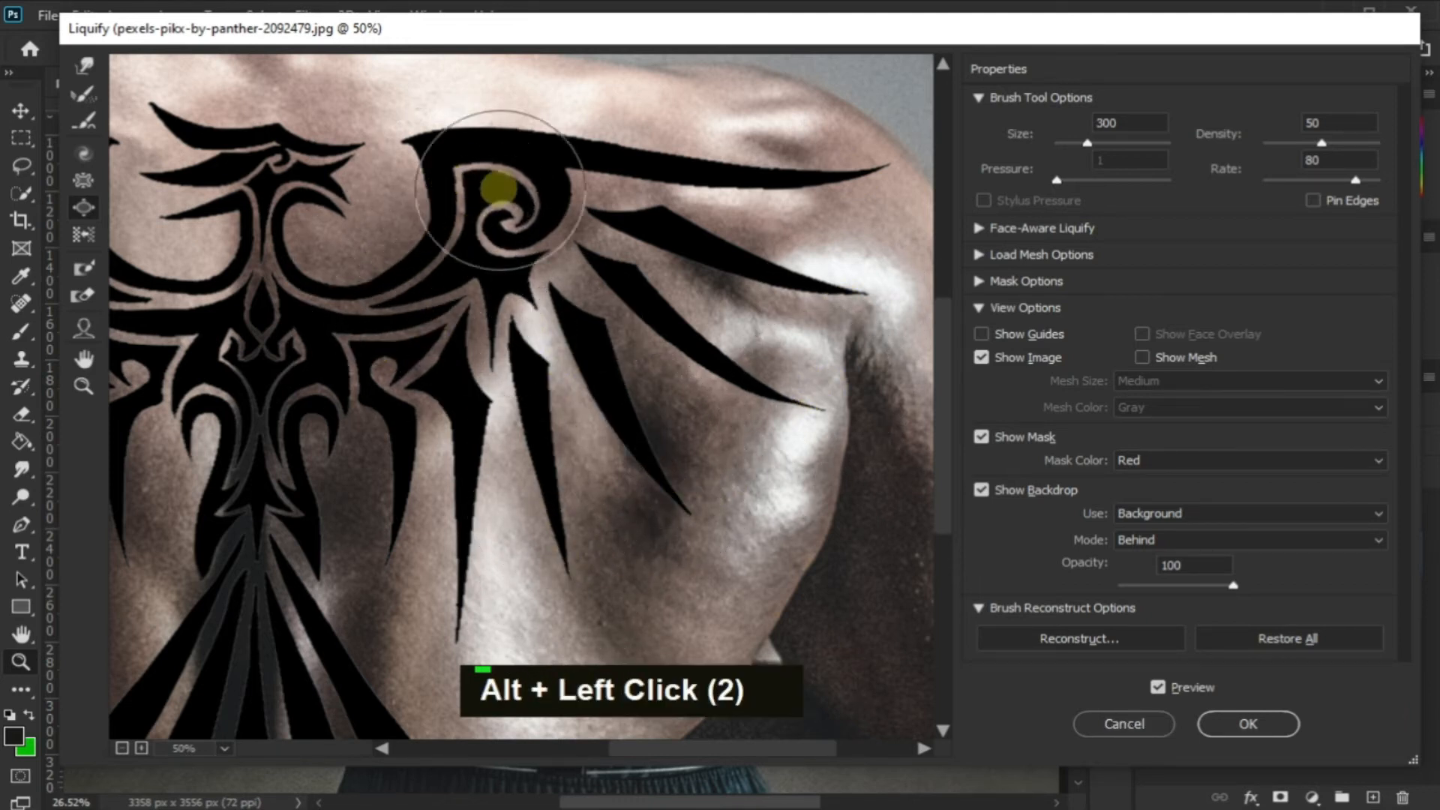
Pucker the left wing's top edge above the spiral with the brush size at 300
mouse_move(720, 761)
mouse_down()
mouse_move(719, 745)
mouse_move(623, 748)
mouse_move(598, 732)
mouse_move(590, 746)
mouse_up()
key(alt)
alt+click(522, 147)
alt+click(512, 146)
alt+click(489, 133)
alt+click(491, 138)
alt+click(492, 164)
Pucker the bases of the left wing's lower feathers and the tips of its outer ones
alt+click(456, 223)
alt+click(465, 270)
alt+click(503, 297)
alt+click(529, 287)
alt+click(536, 296)
alt+click(546, 307)
alt+click(556, 322)
alt+click(600, 345)
alt+click(637, 366)
alt+click(636, 367)
alt+click(634, 372)
alt+click(630, 375)
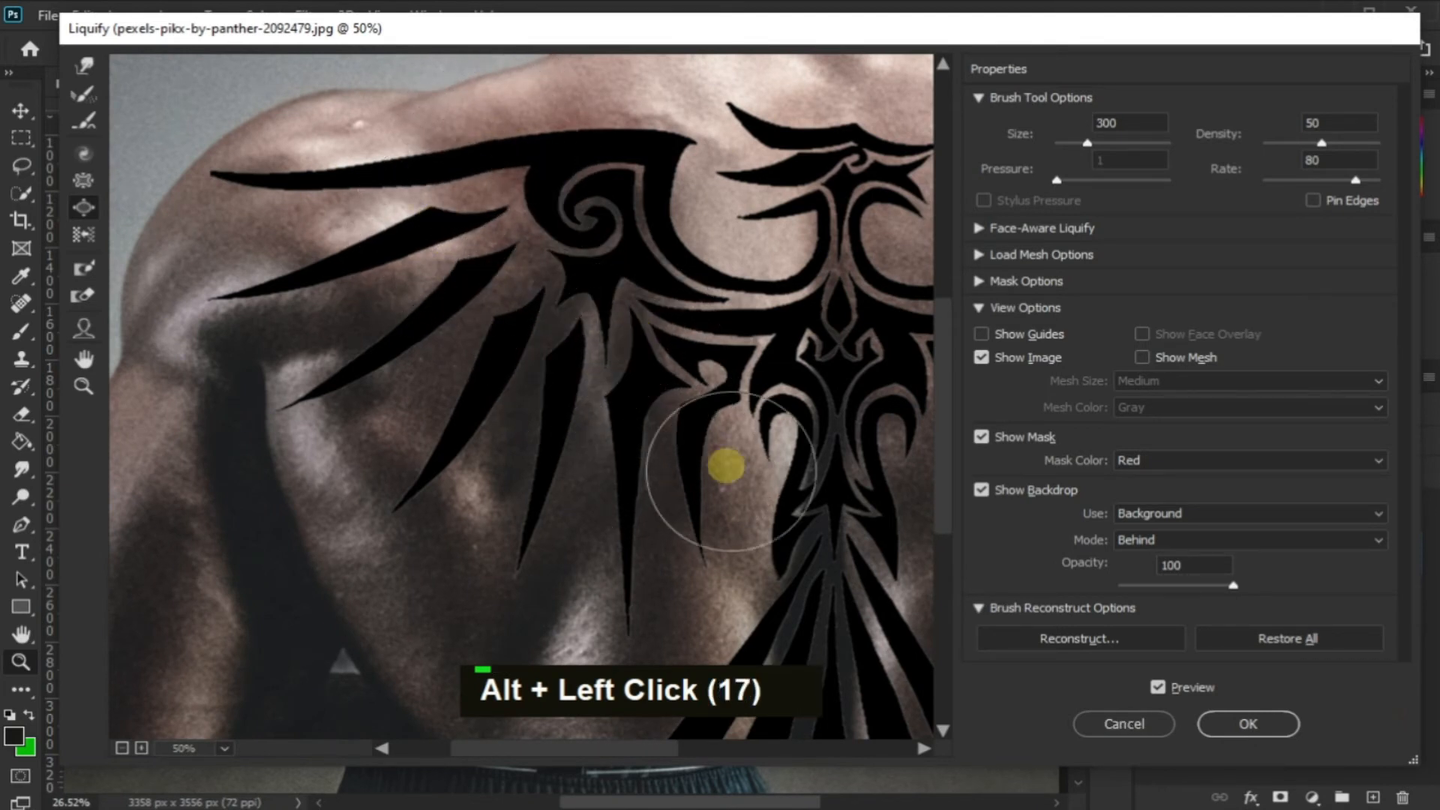
alt+click(390, 523)
alt+click(273, 407)
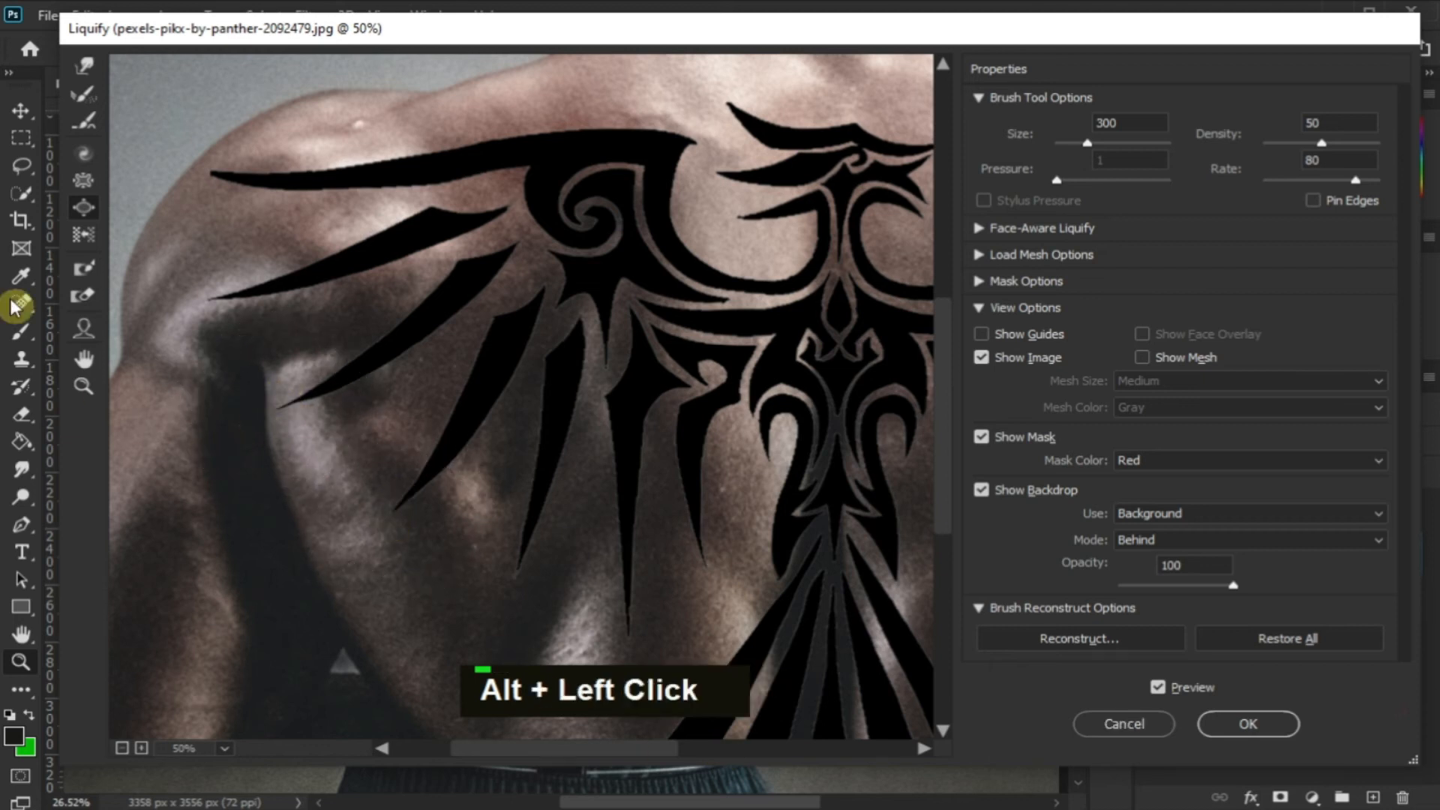
Compare the whole image with the Liquify preview off and on, and apply the Liquify filter
click(84, 388)
right_click(395, 215)
click(483, 627)
double_click(1183, 695)
double_click(1183, 695)
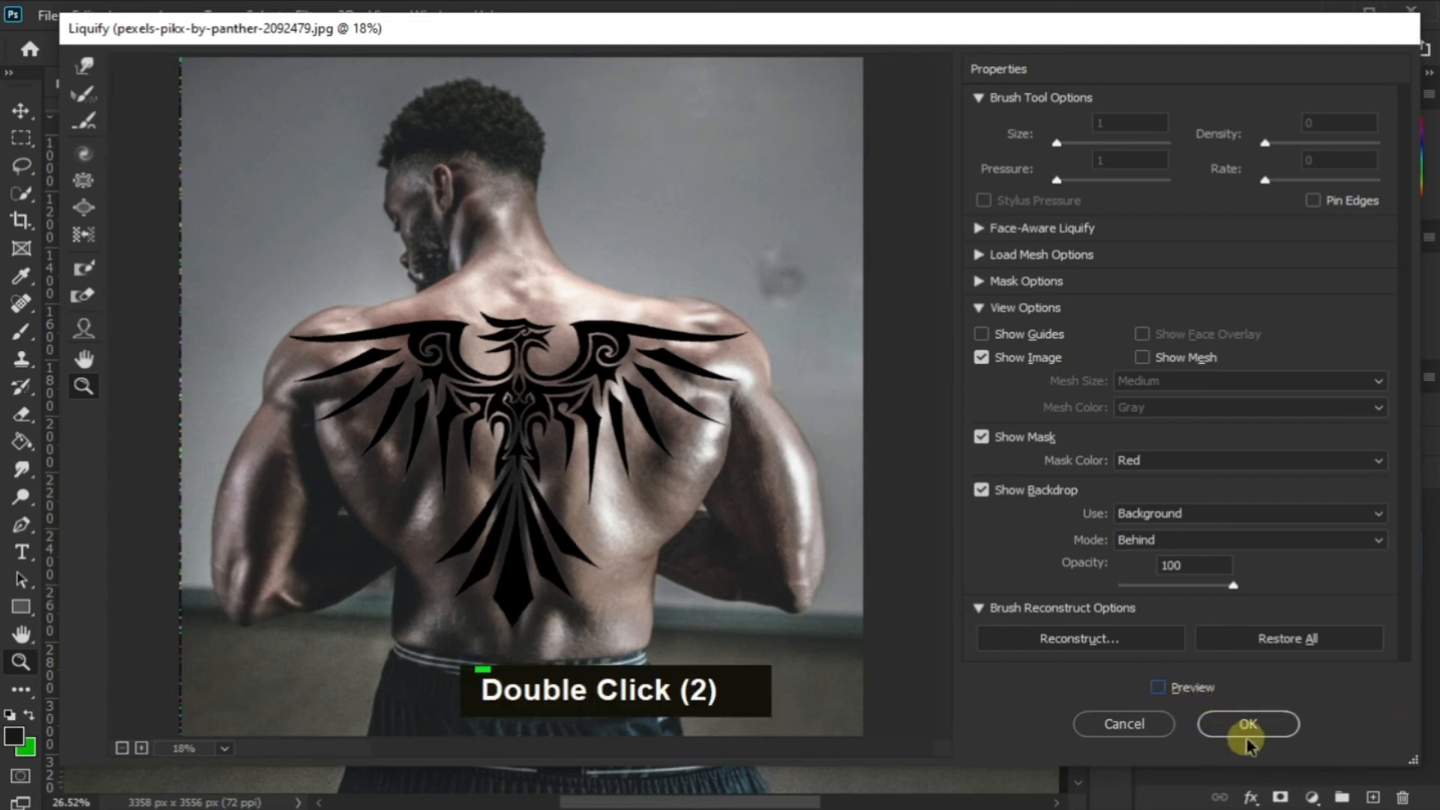
double_click(1184, 696)
click(1226, 733)
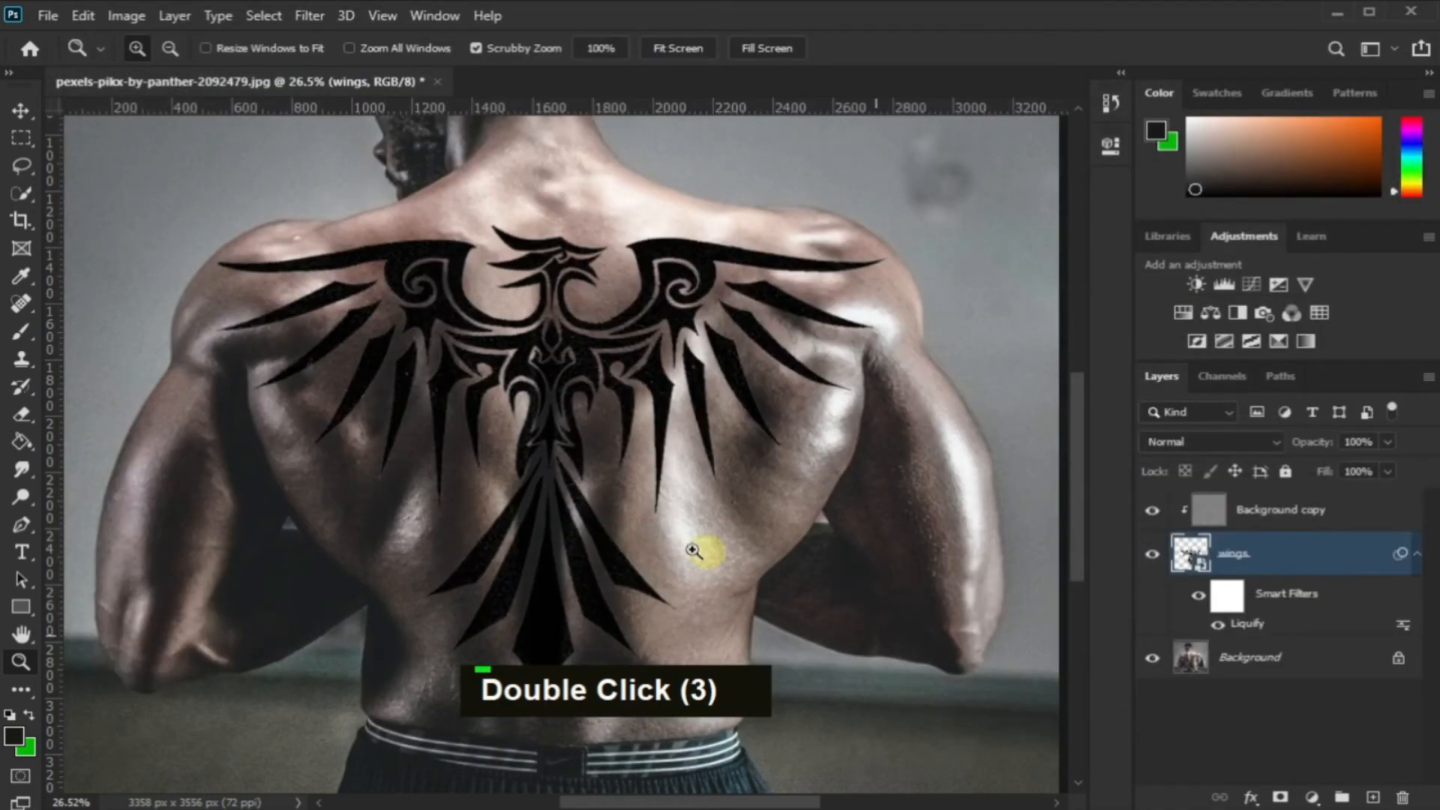
In the wings layer's Blending Options, split the Underlying Layer highlight slider of Blend If to 118 / 255
drag(580, 545, 661, 447)
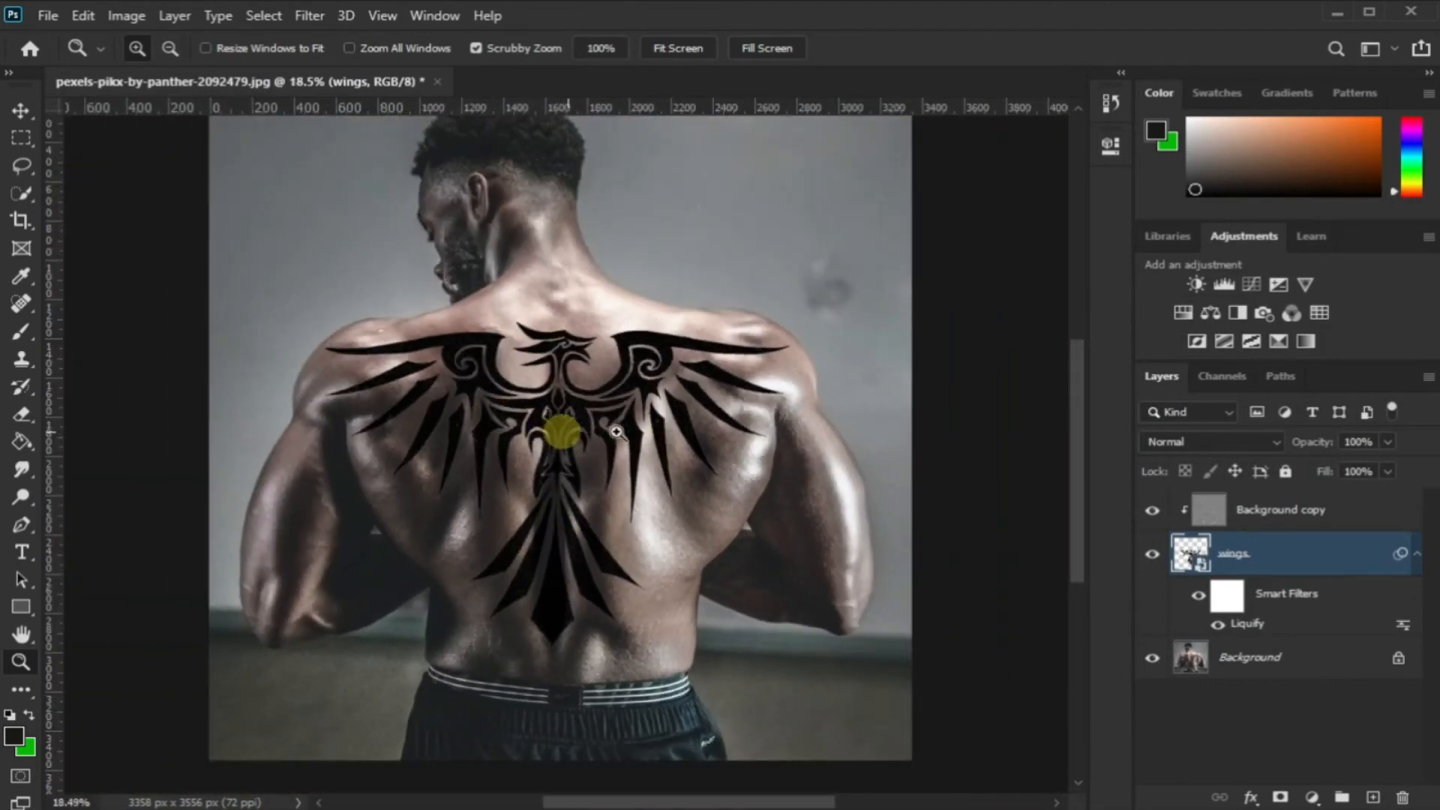
right_click(1251, 554)
click(1077, 187)
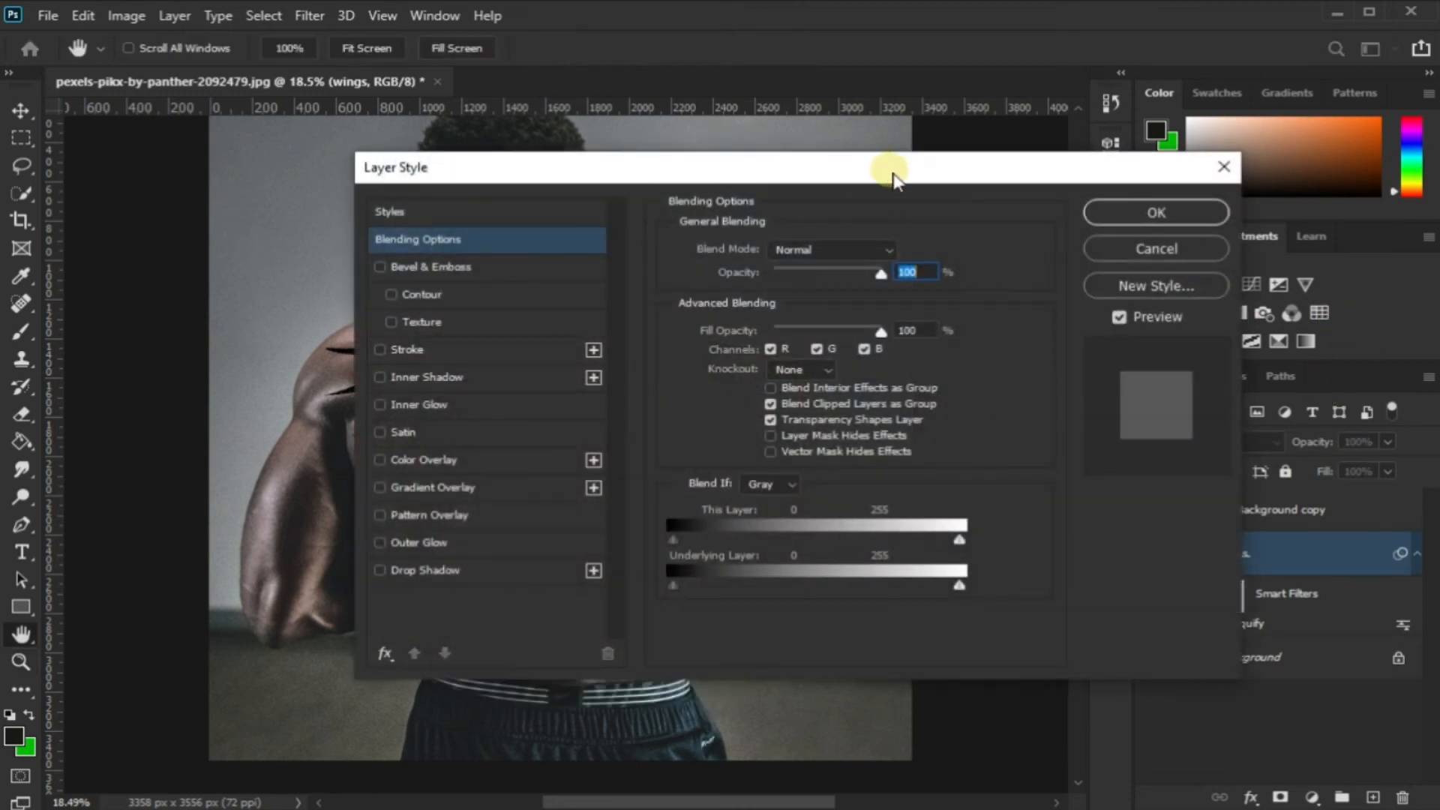
drag(893, 177, 1187, 271)
scroll(524, 303, down, 1)
ctrl+alt+click(649, 301)
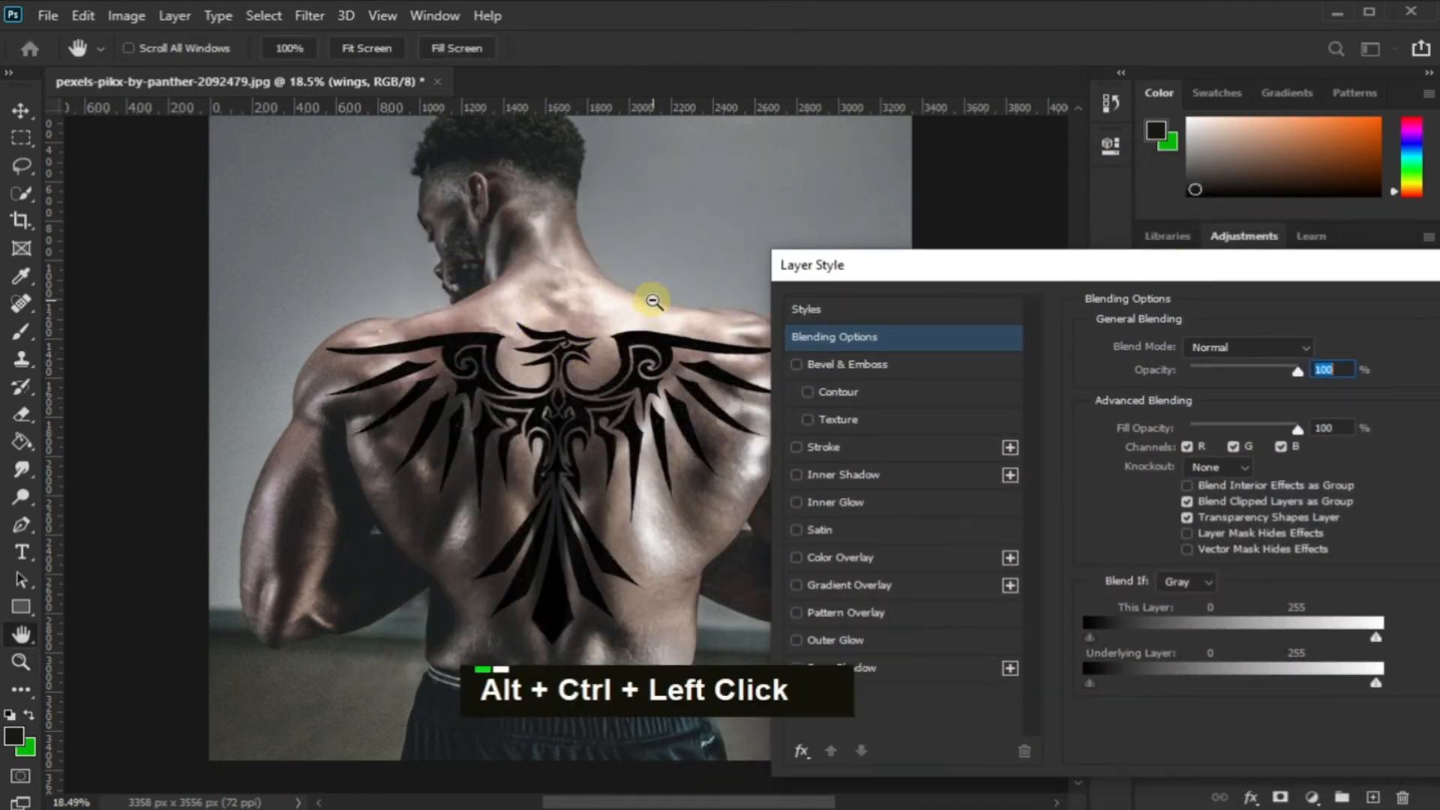
drag(525, 588, 597, 484)
drag(537, 538, 537, 347)
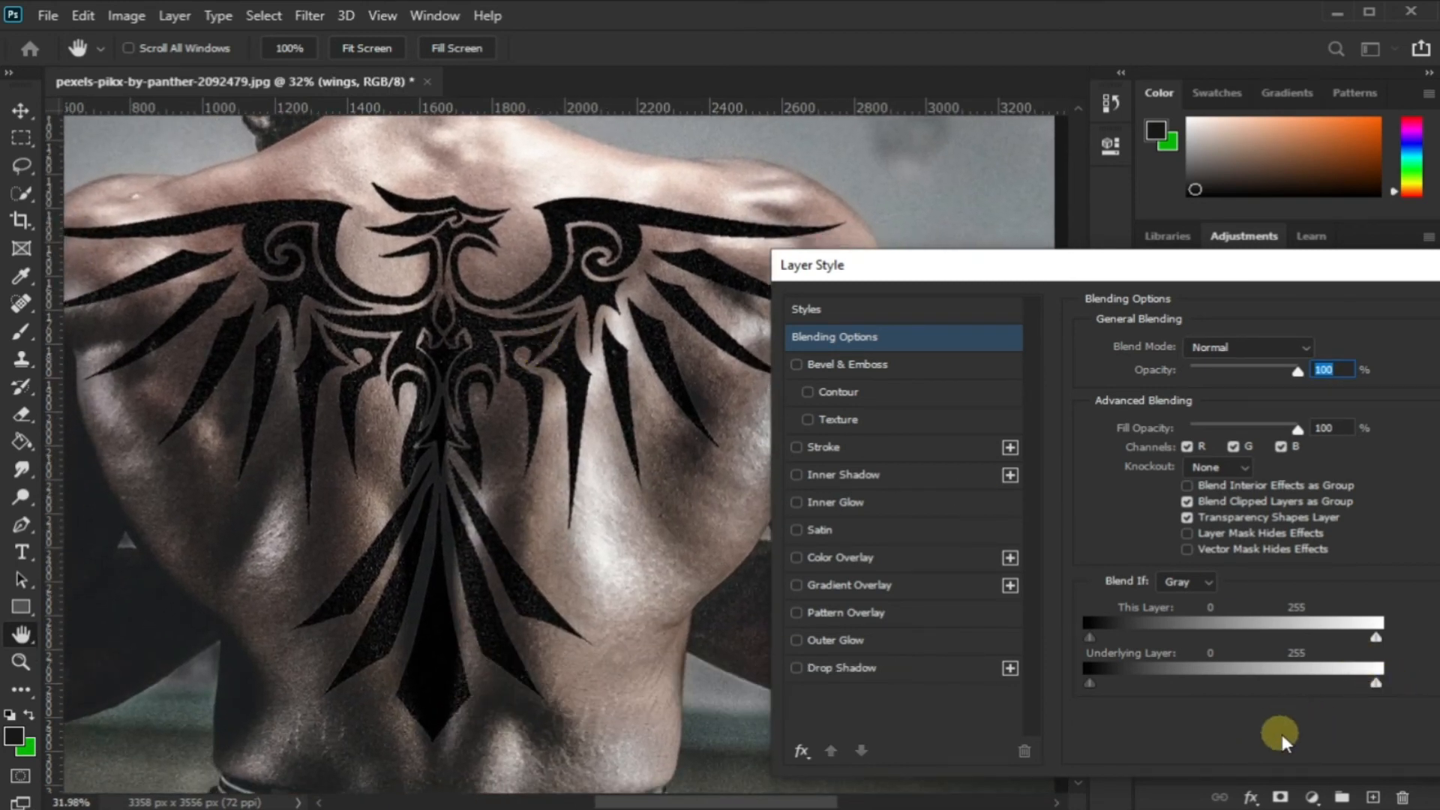
alt+drag(1374, 684, 1234, 711)
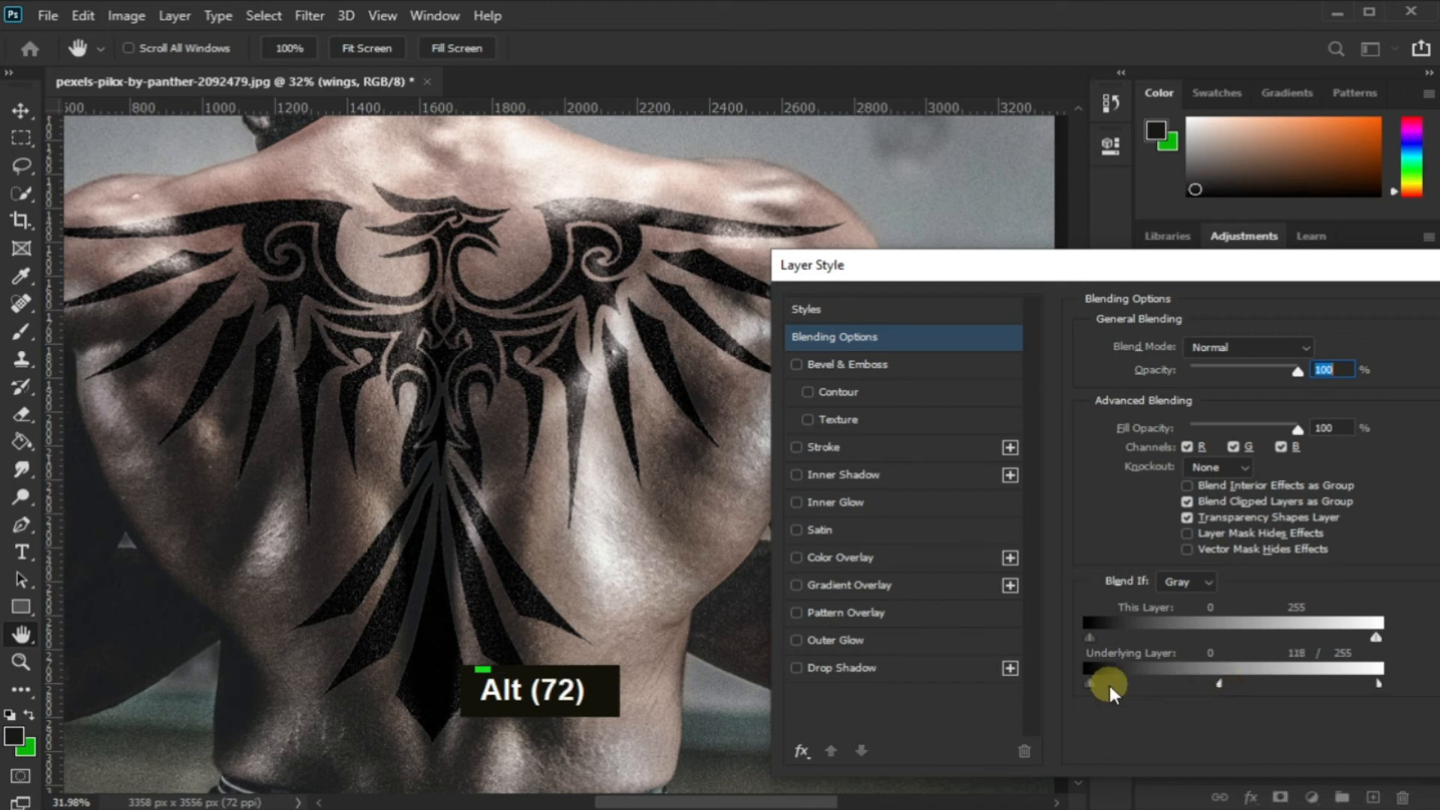
Split the Underlying Layer shadow slider to 0 / 53 and apply the wings layer's blending settings
drag(1091, 686, 1142, 716)
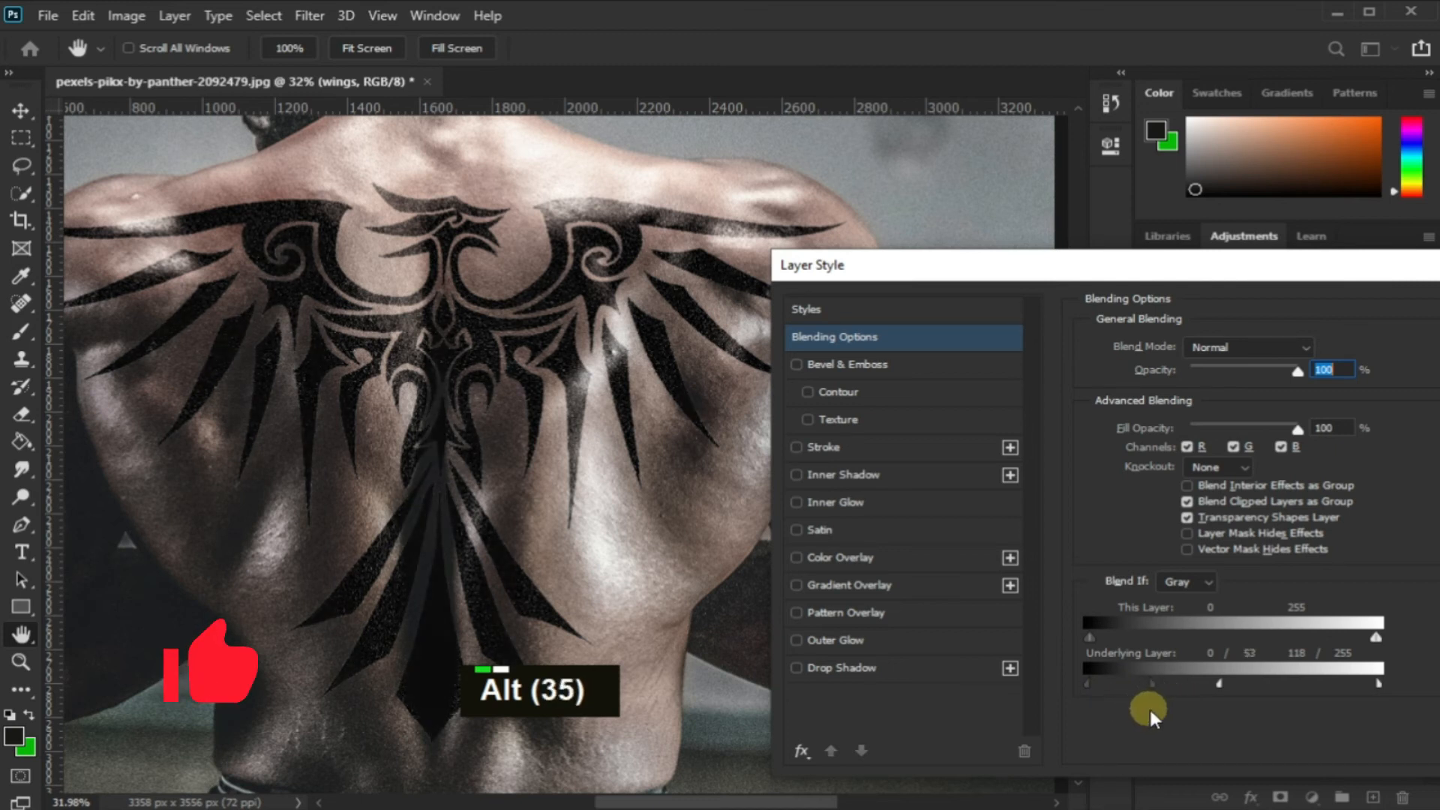
drag(840, 279, 668, 294)
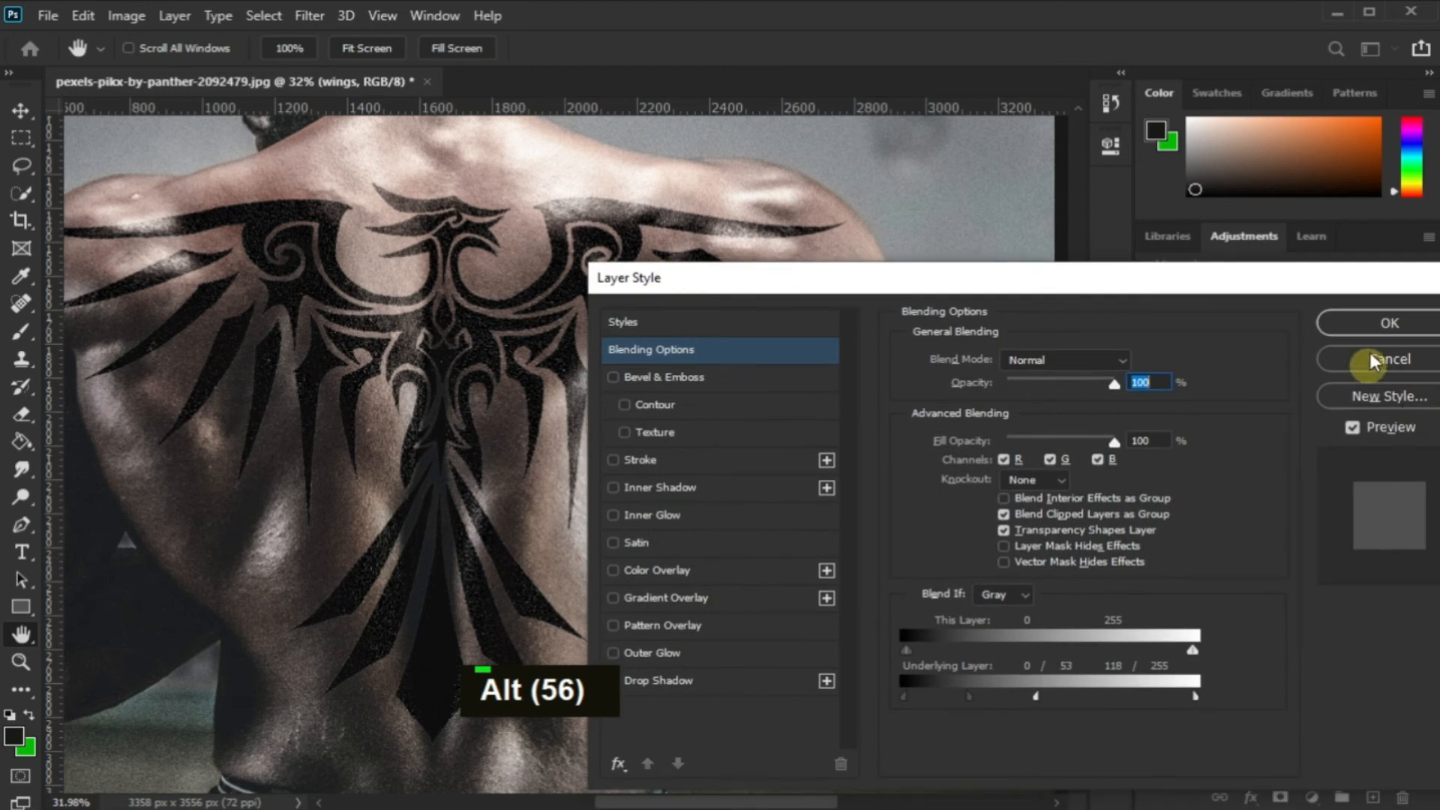
click(1382, 321)
Inspect the blended tattoo up close and set the wings layer's opacity to 90%
key(z)
drag(505, 455, 639, 401)
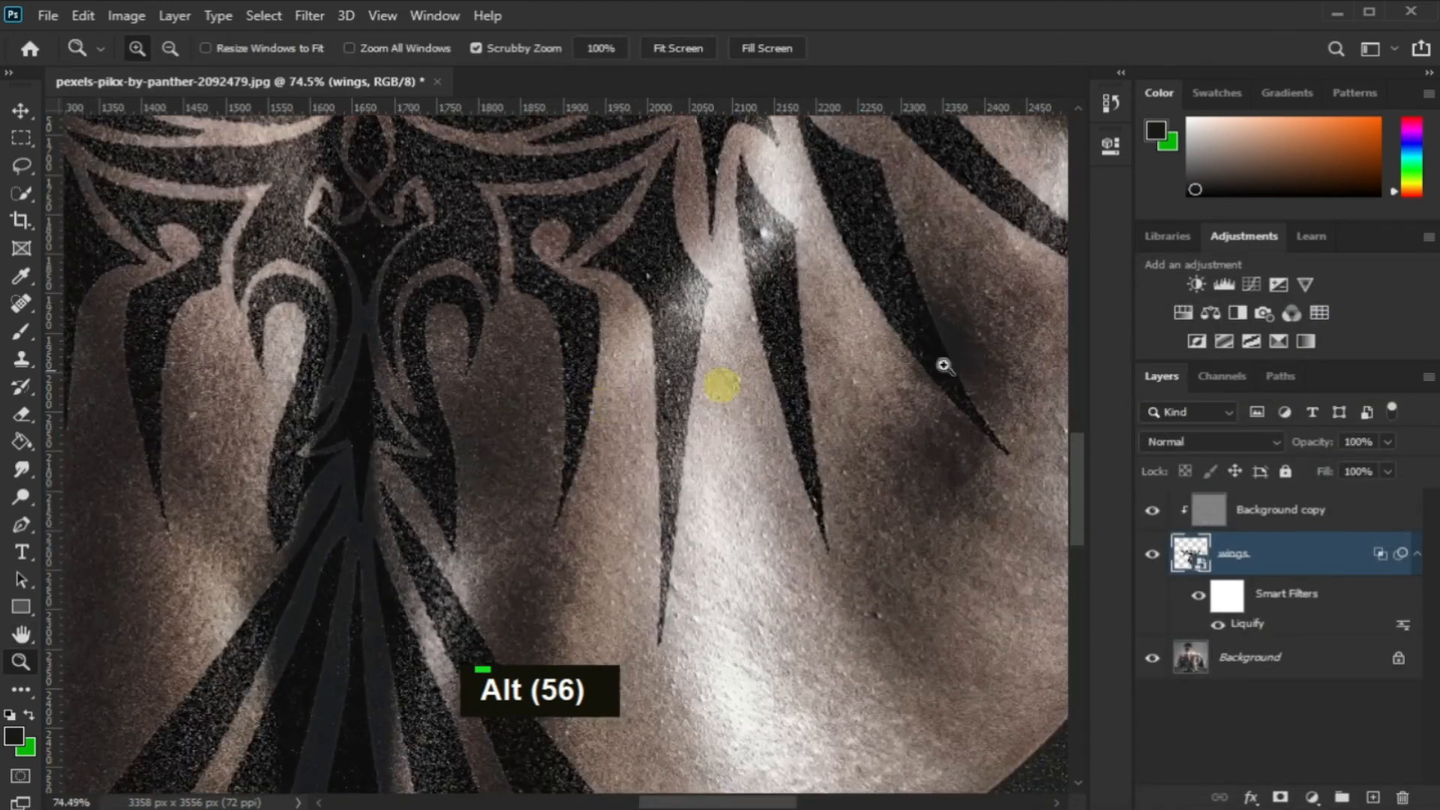
drag(966, 367, 862, 392)
drag(612, 232, 673, 261)
drag(744, 311, 813, 376)
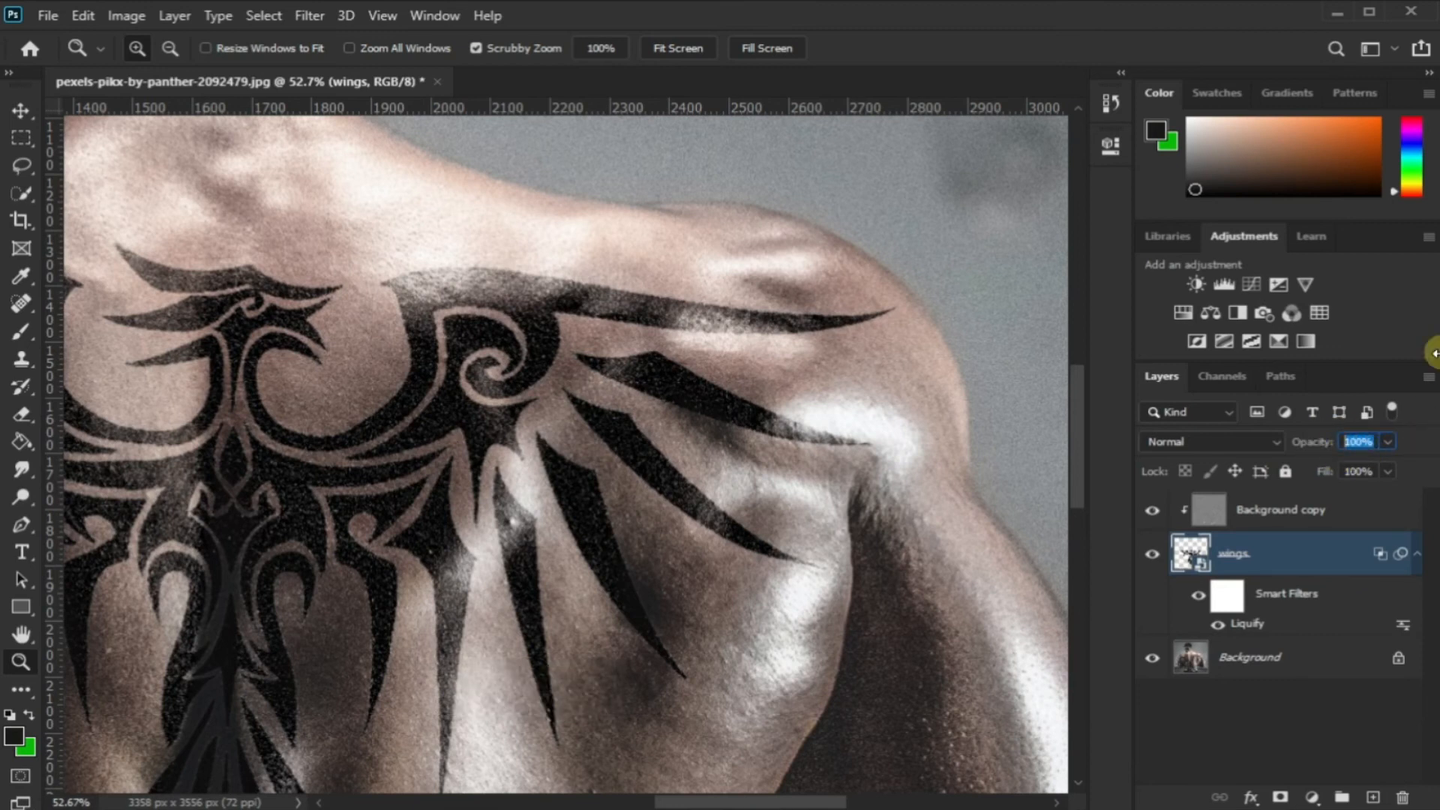
text(90)
key(Return)
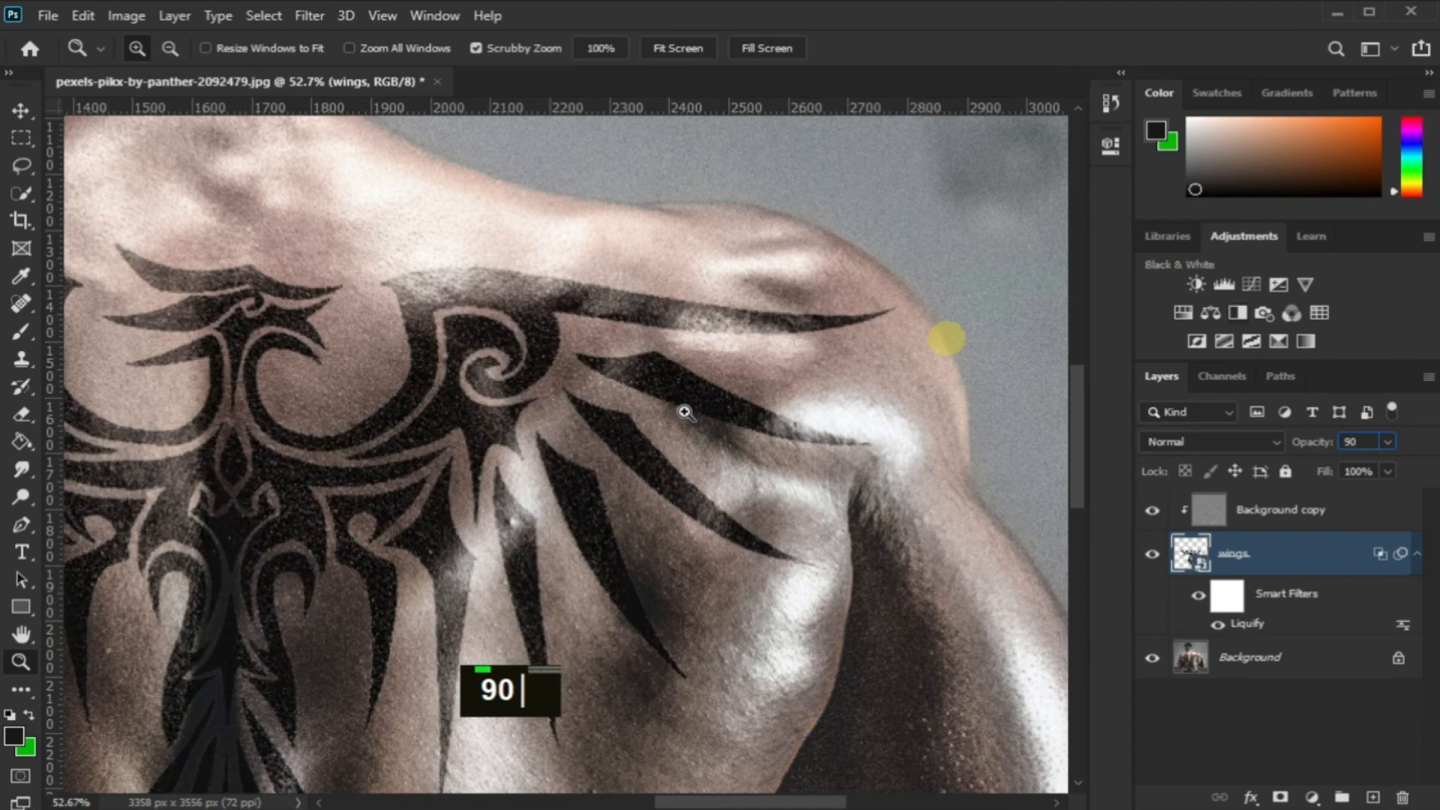
Load the wings layer's outline as a selection and add a Solid Color fill layer above it
drag(578, 421, 495, 465)
drag(522, 515, 464, 544)
drag(543, 582, 621, 508)
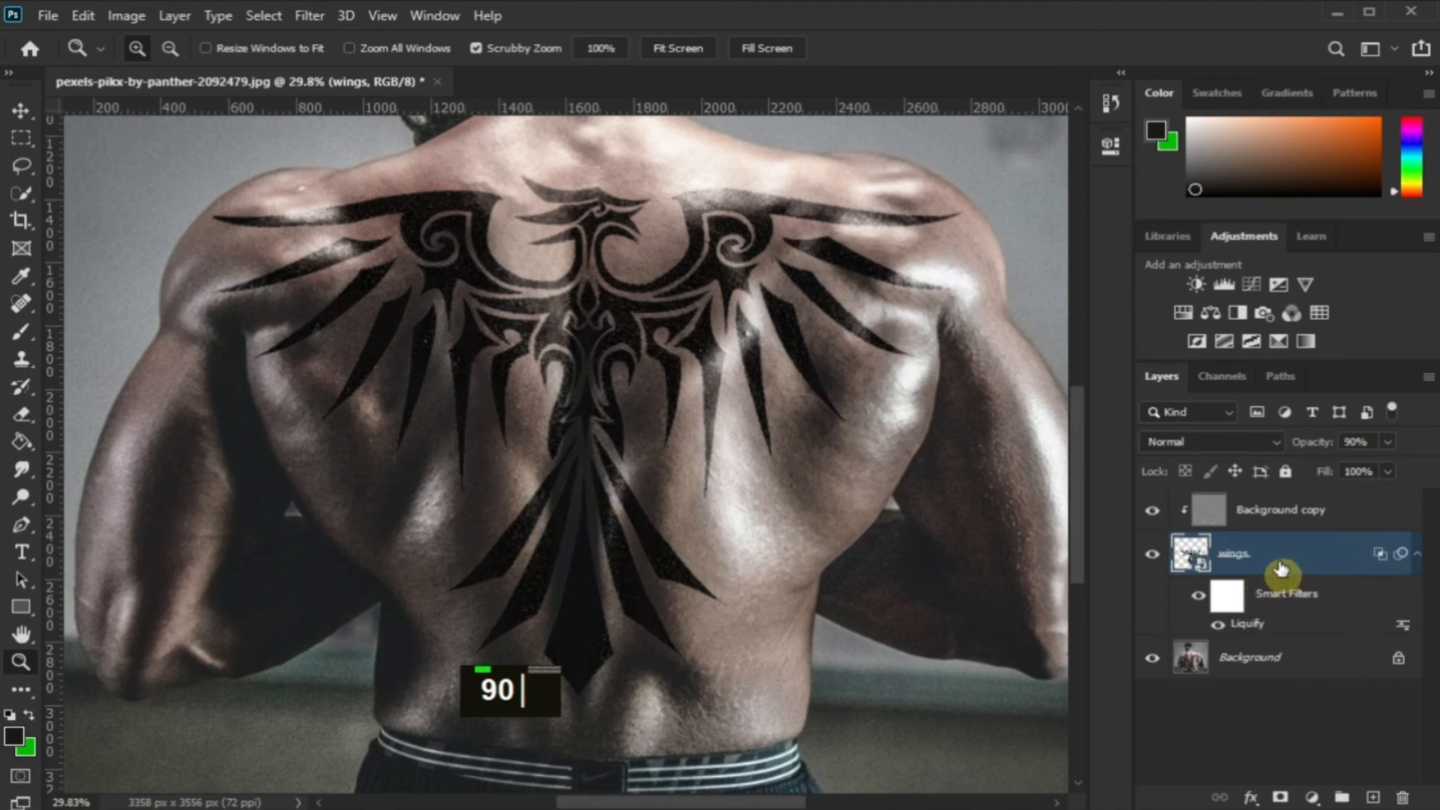
ctrl+click(1200, 555)
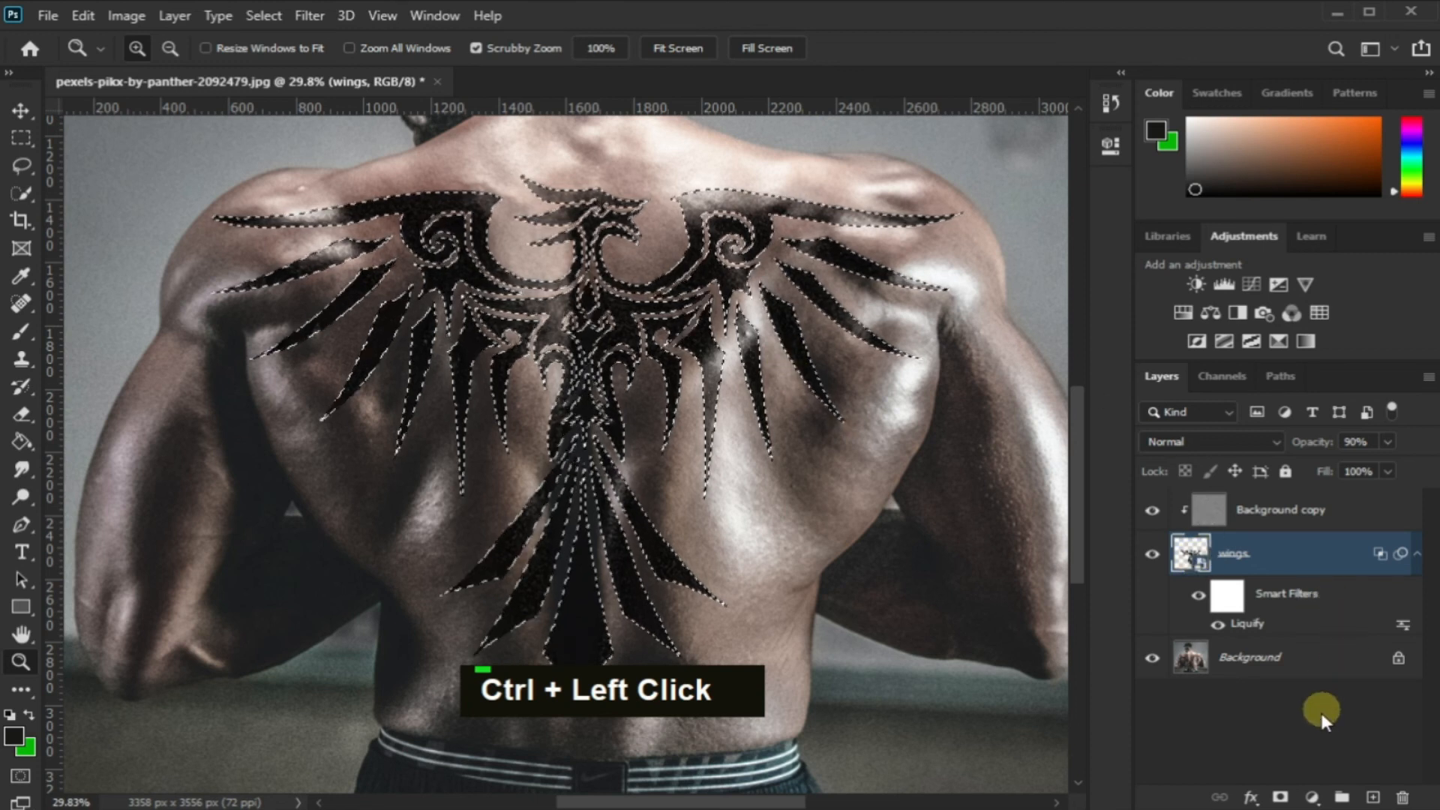
click(1311, 797)
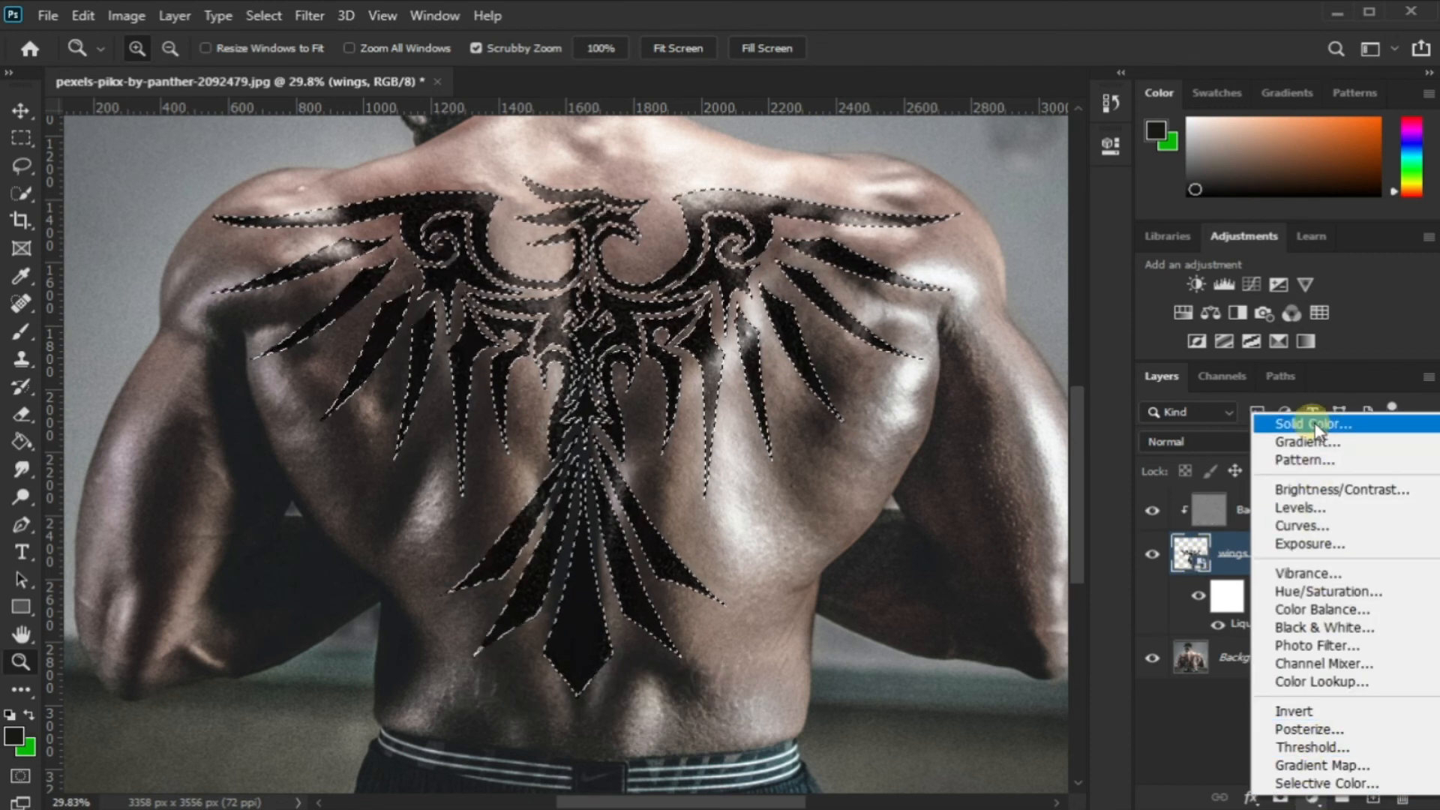
click(1314, 425)
Set the solid fill colour to the dark navy blue 060d1b
drag(1132, 452, 1108, 316)
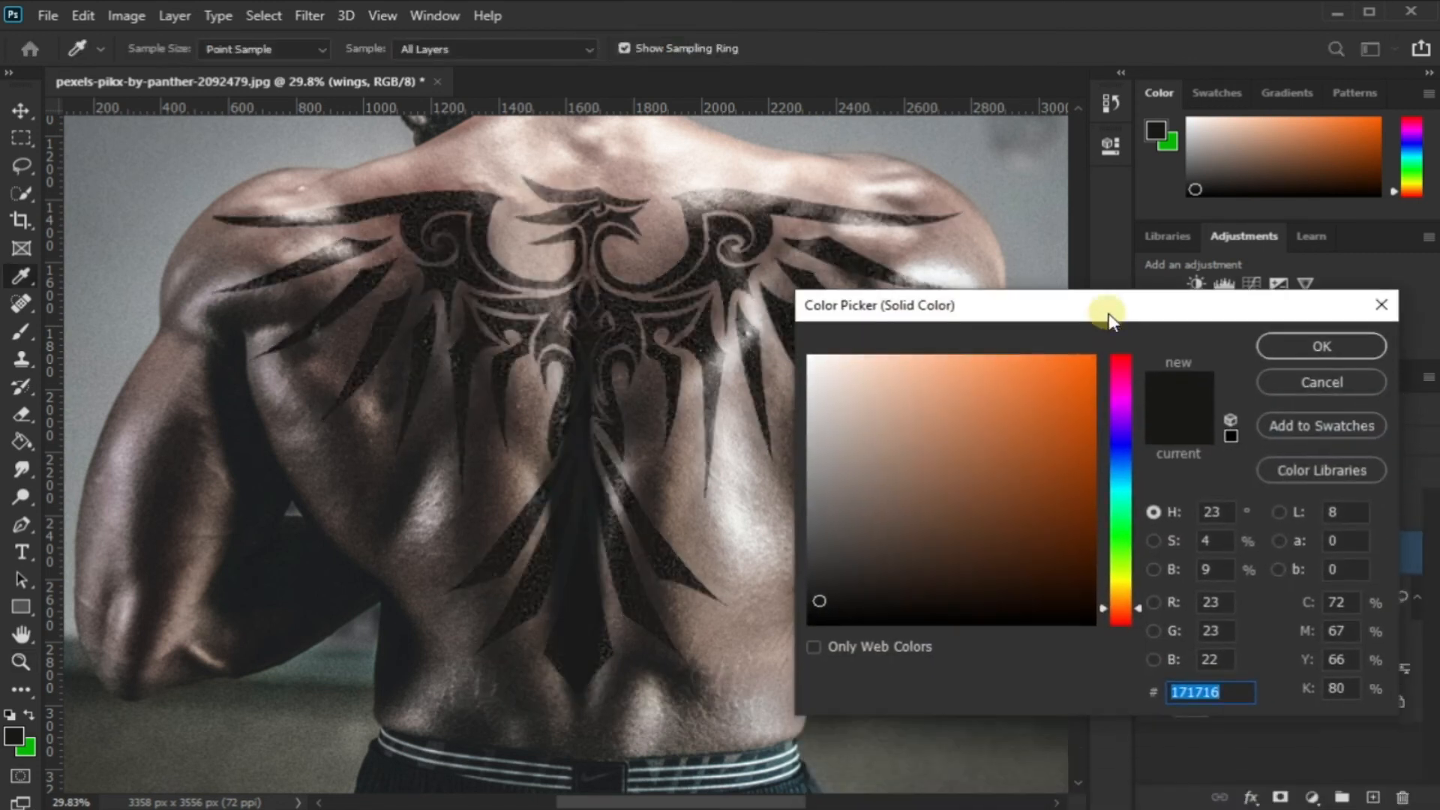
drag(1120, 439, 1125, 459)
drag(1064, 533, 1027, 584)
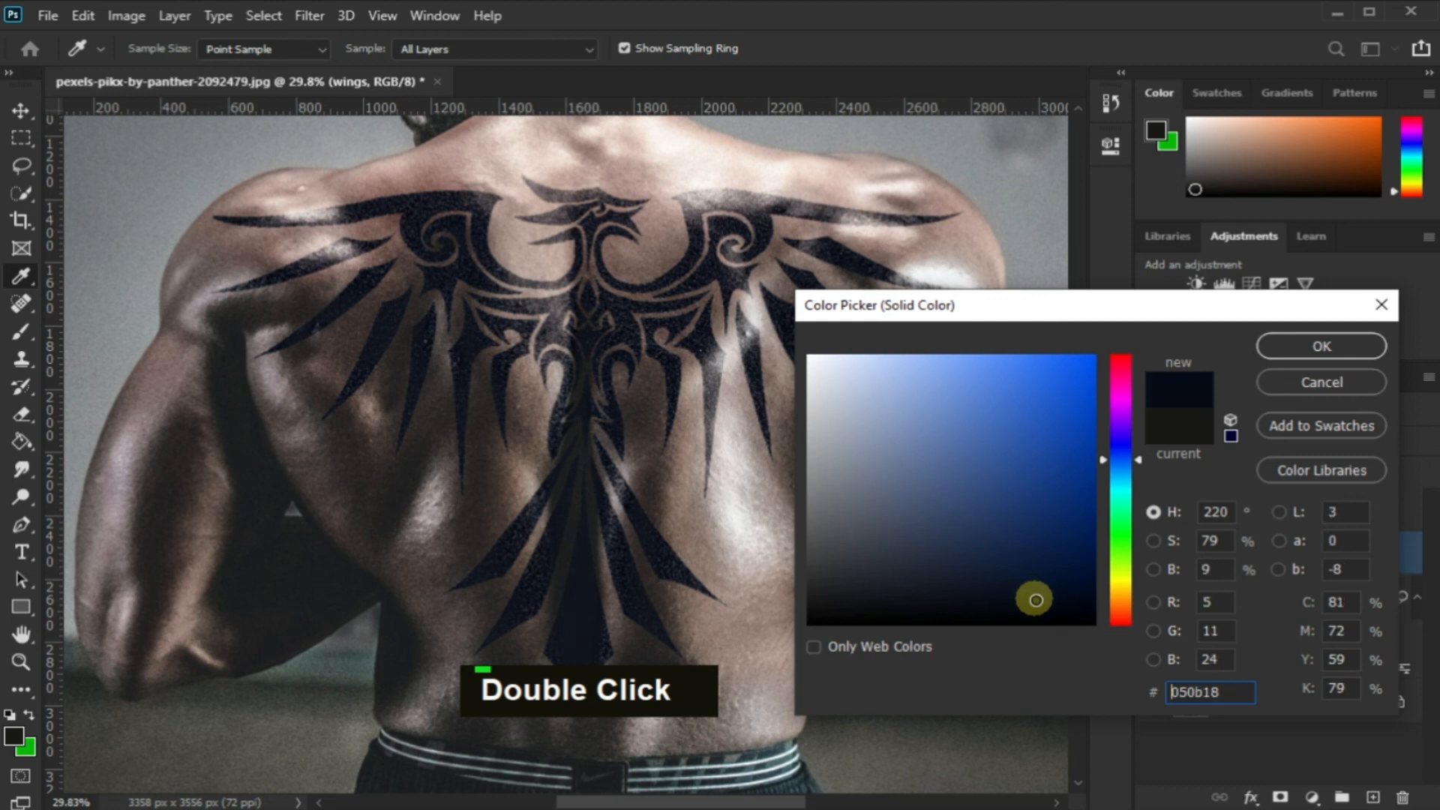
click(1285, 347)
Fit the whole image on screen to review the finished tattoo on the man's back
key(z)
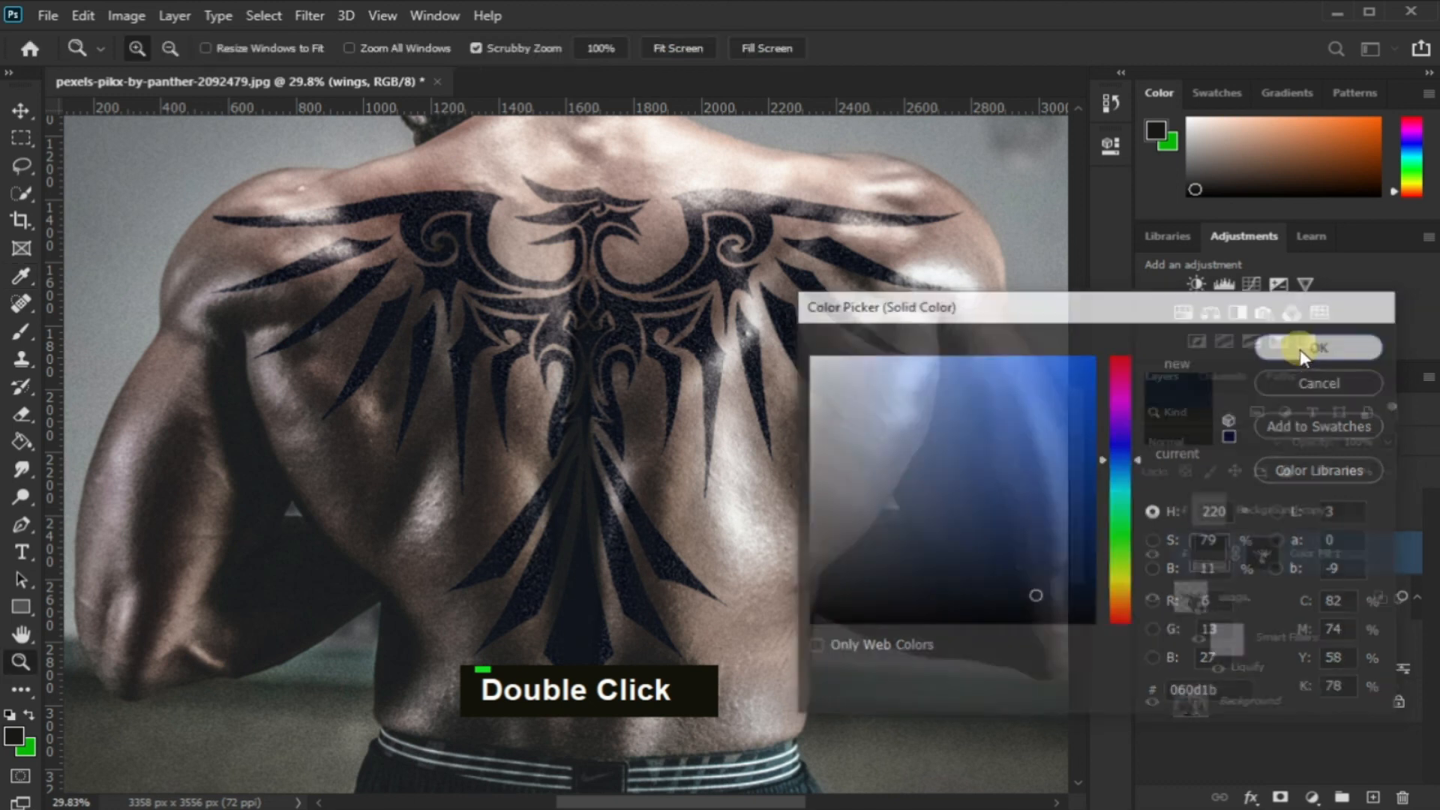
drag(727, 360, 675, 231)
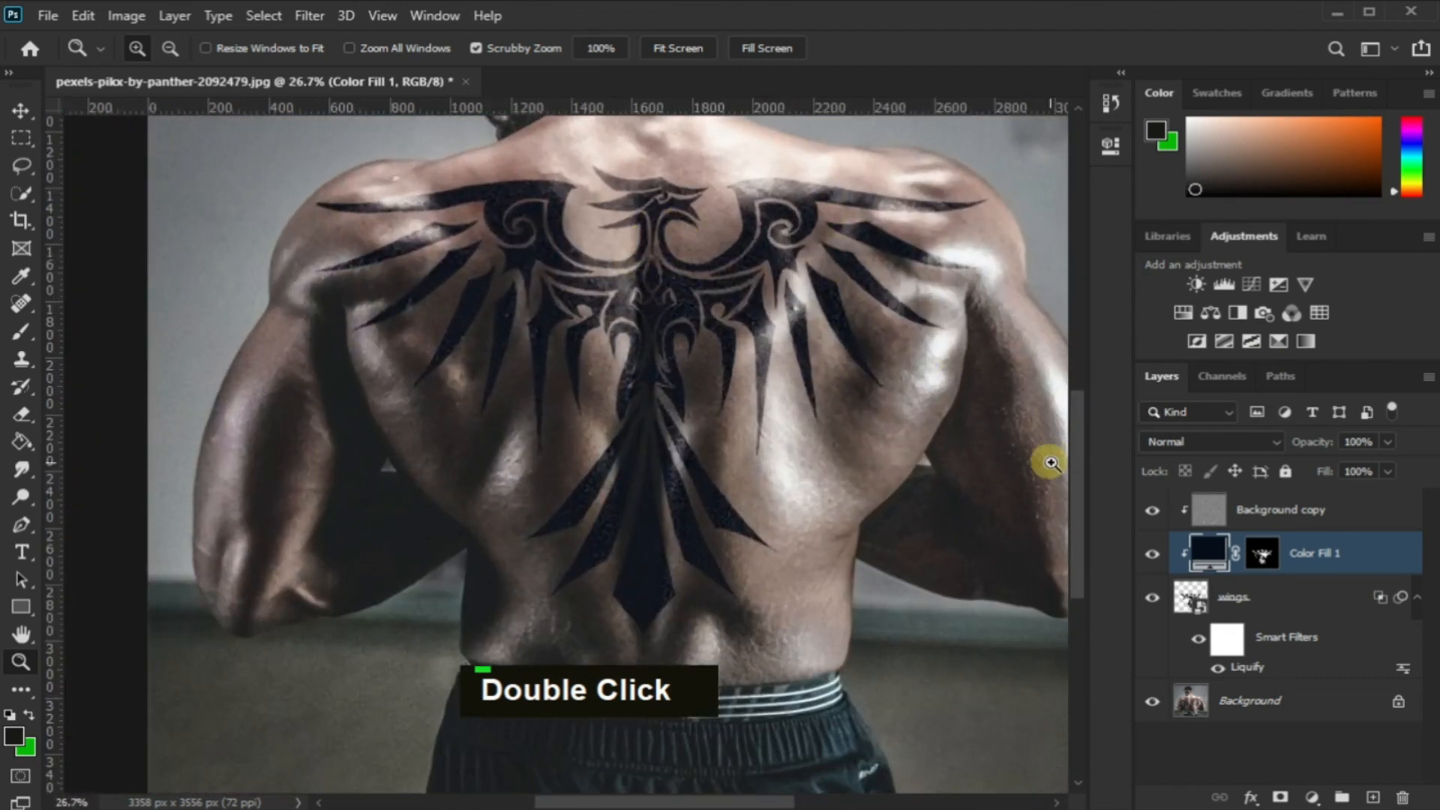
right_click(825, 338)
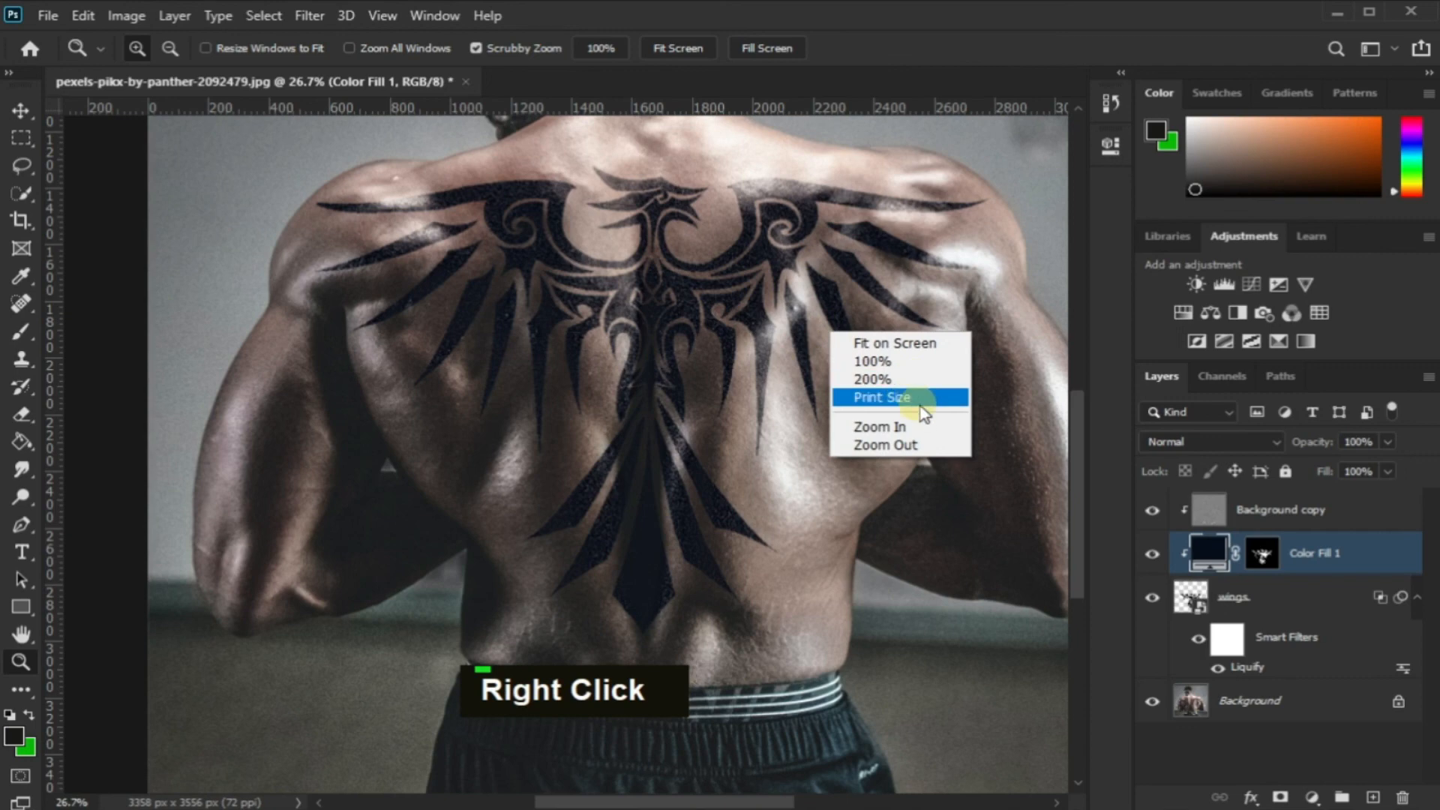
click(918, 349)
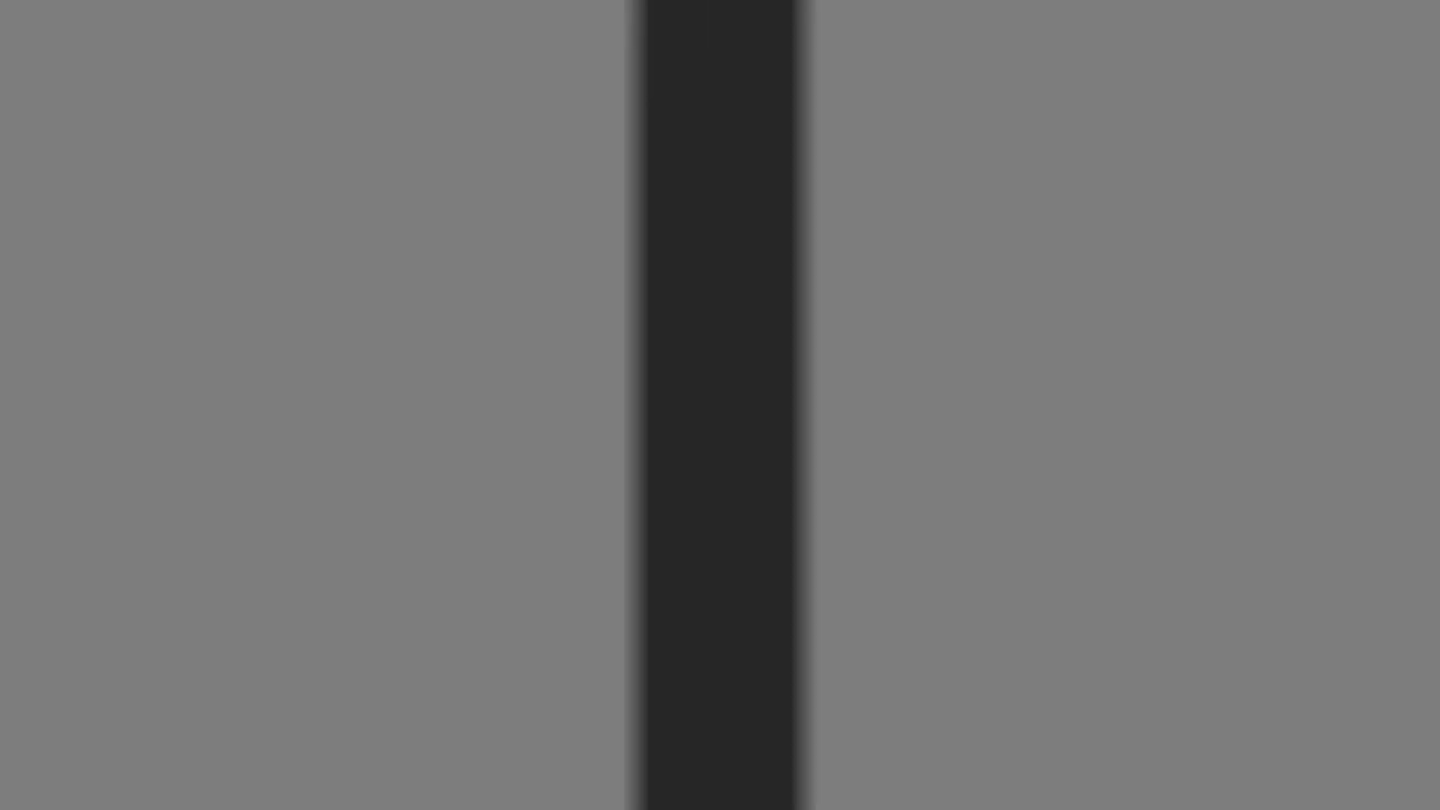